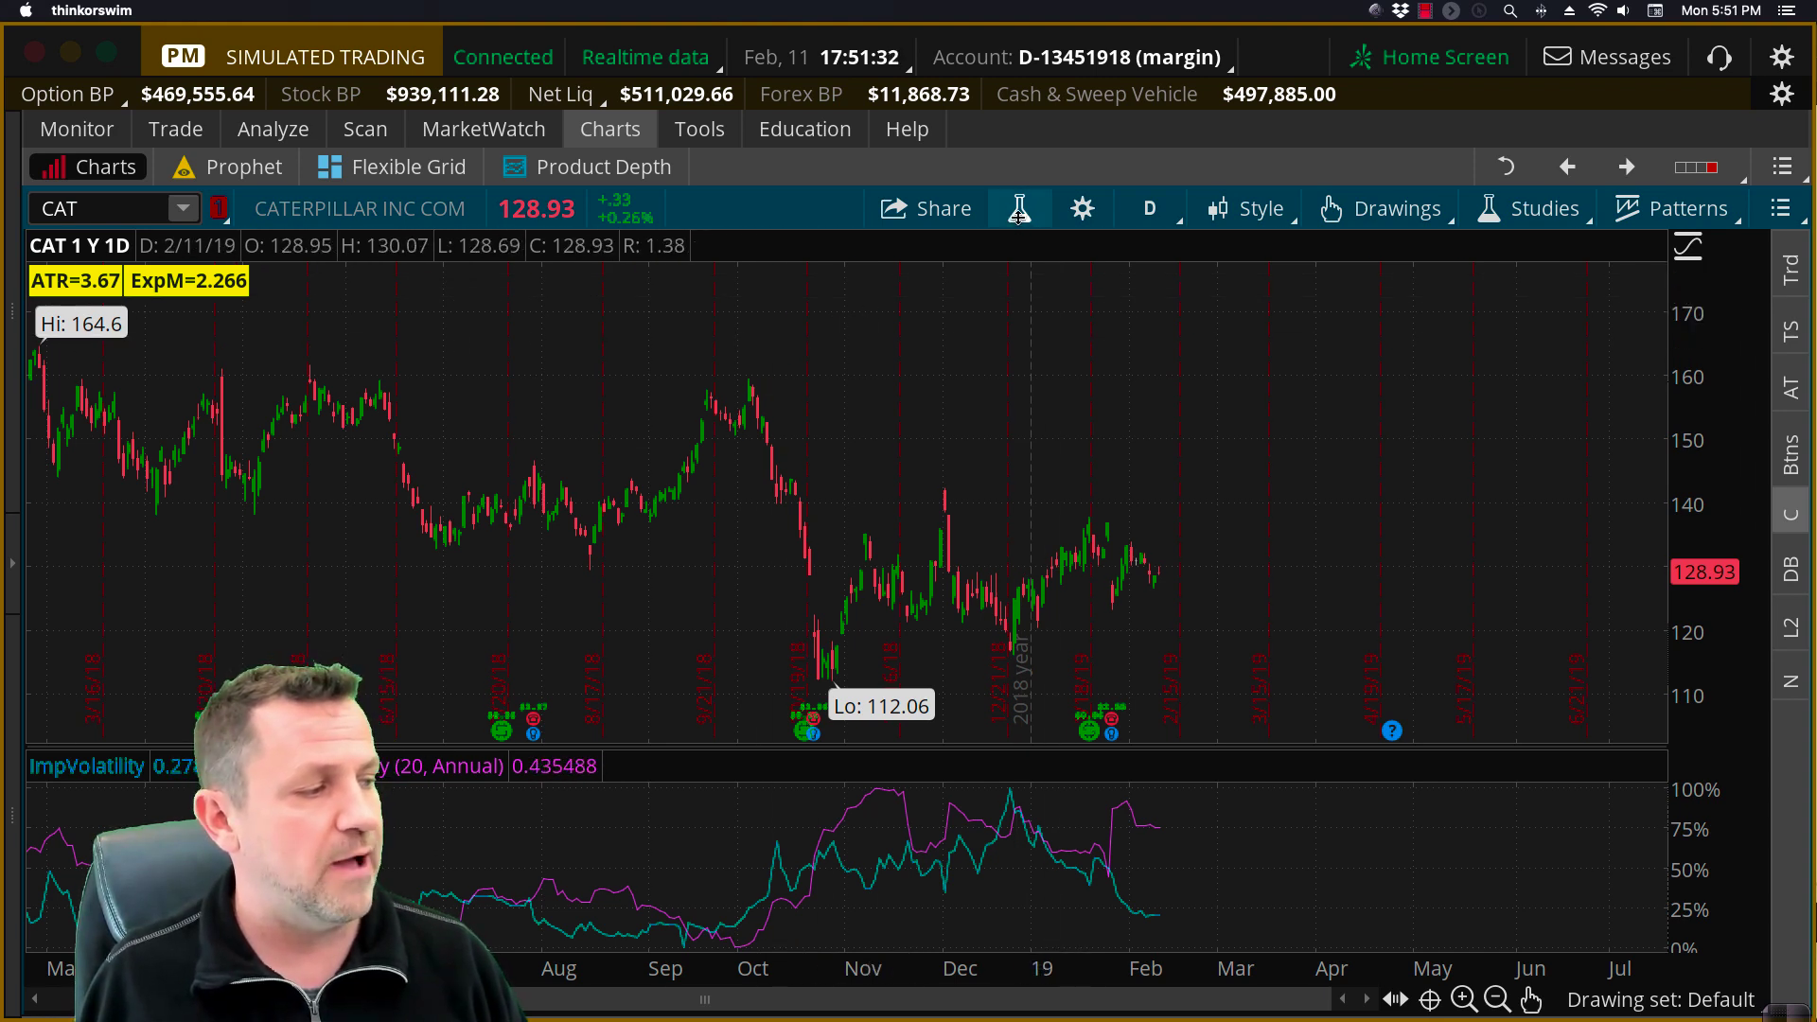
Search the studies for "prob" and add ProbabilityOfExpiringCone to the chart's price studies
{"action": "left_click", "coordinate": [1018, 214]}
{"action": "left_click", "coordinate": [302, 217]}
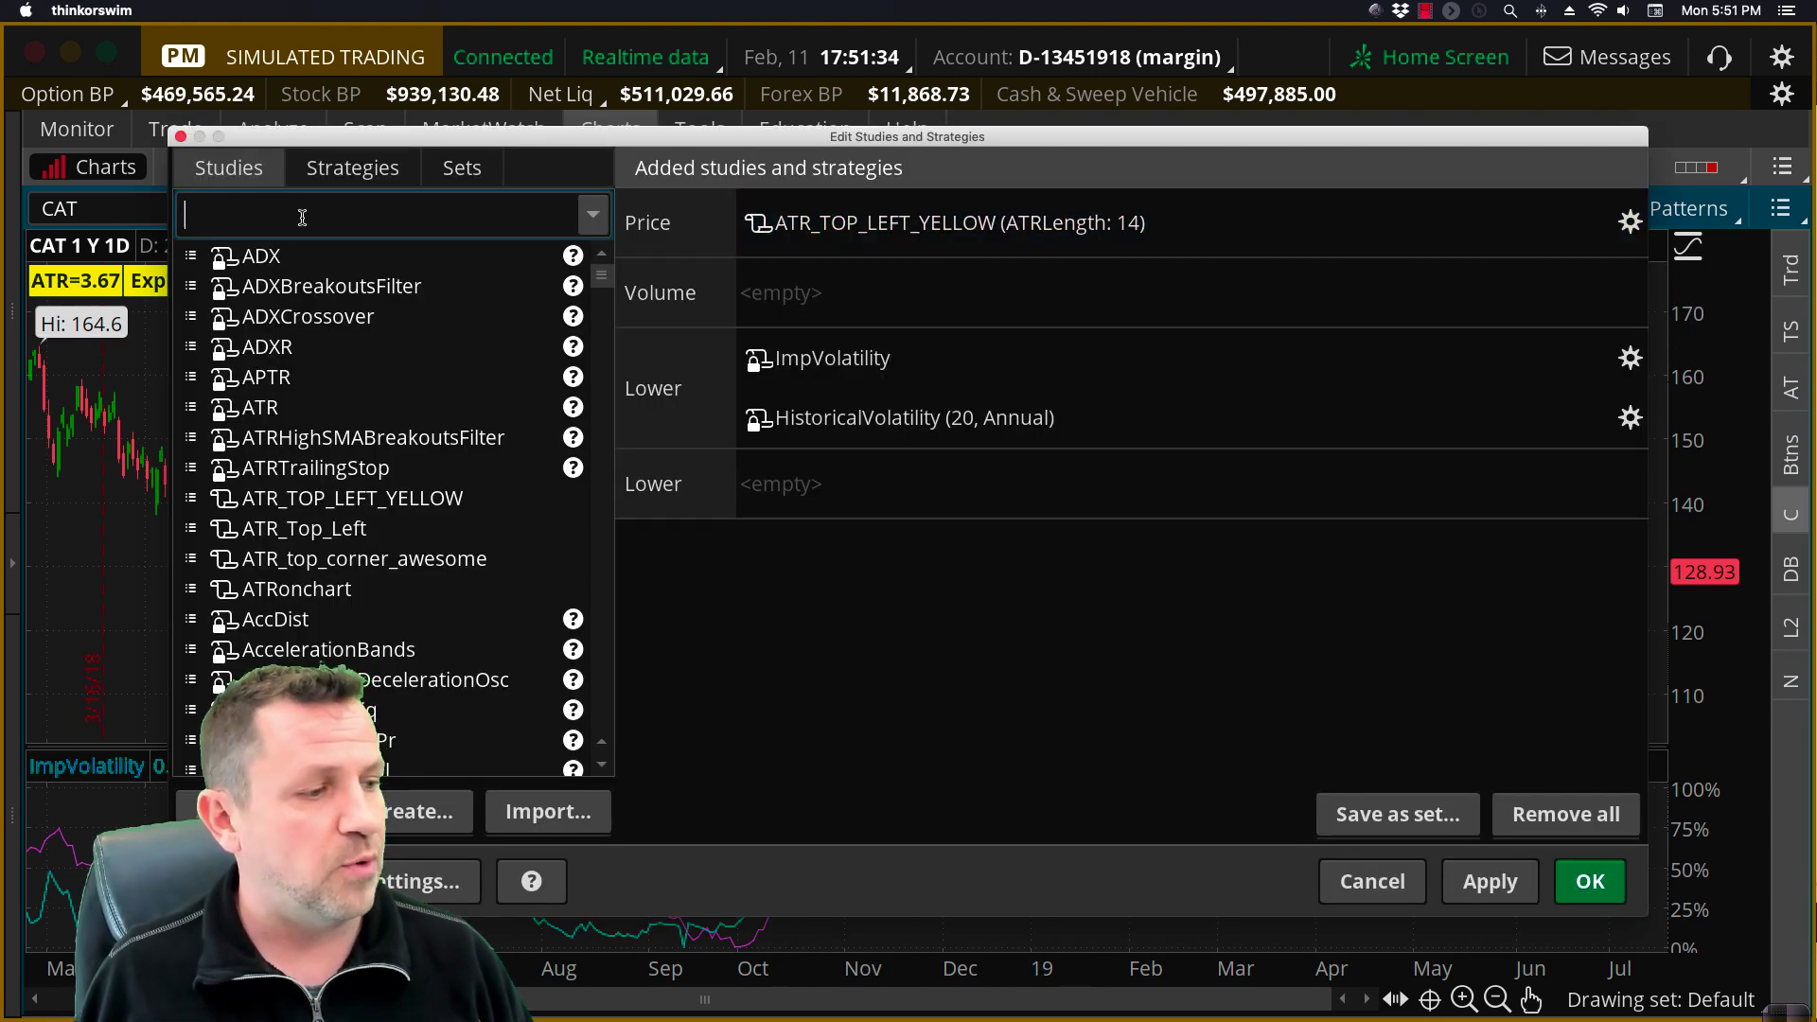
{"action": "type", "text": "prob"}
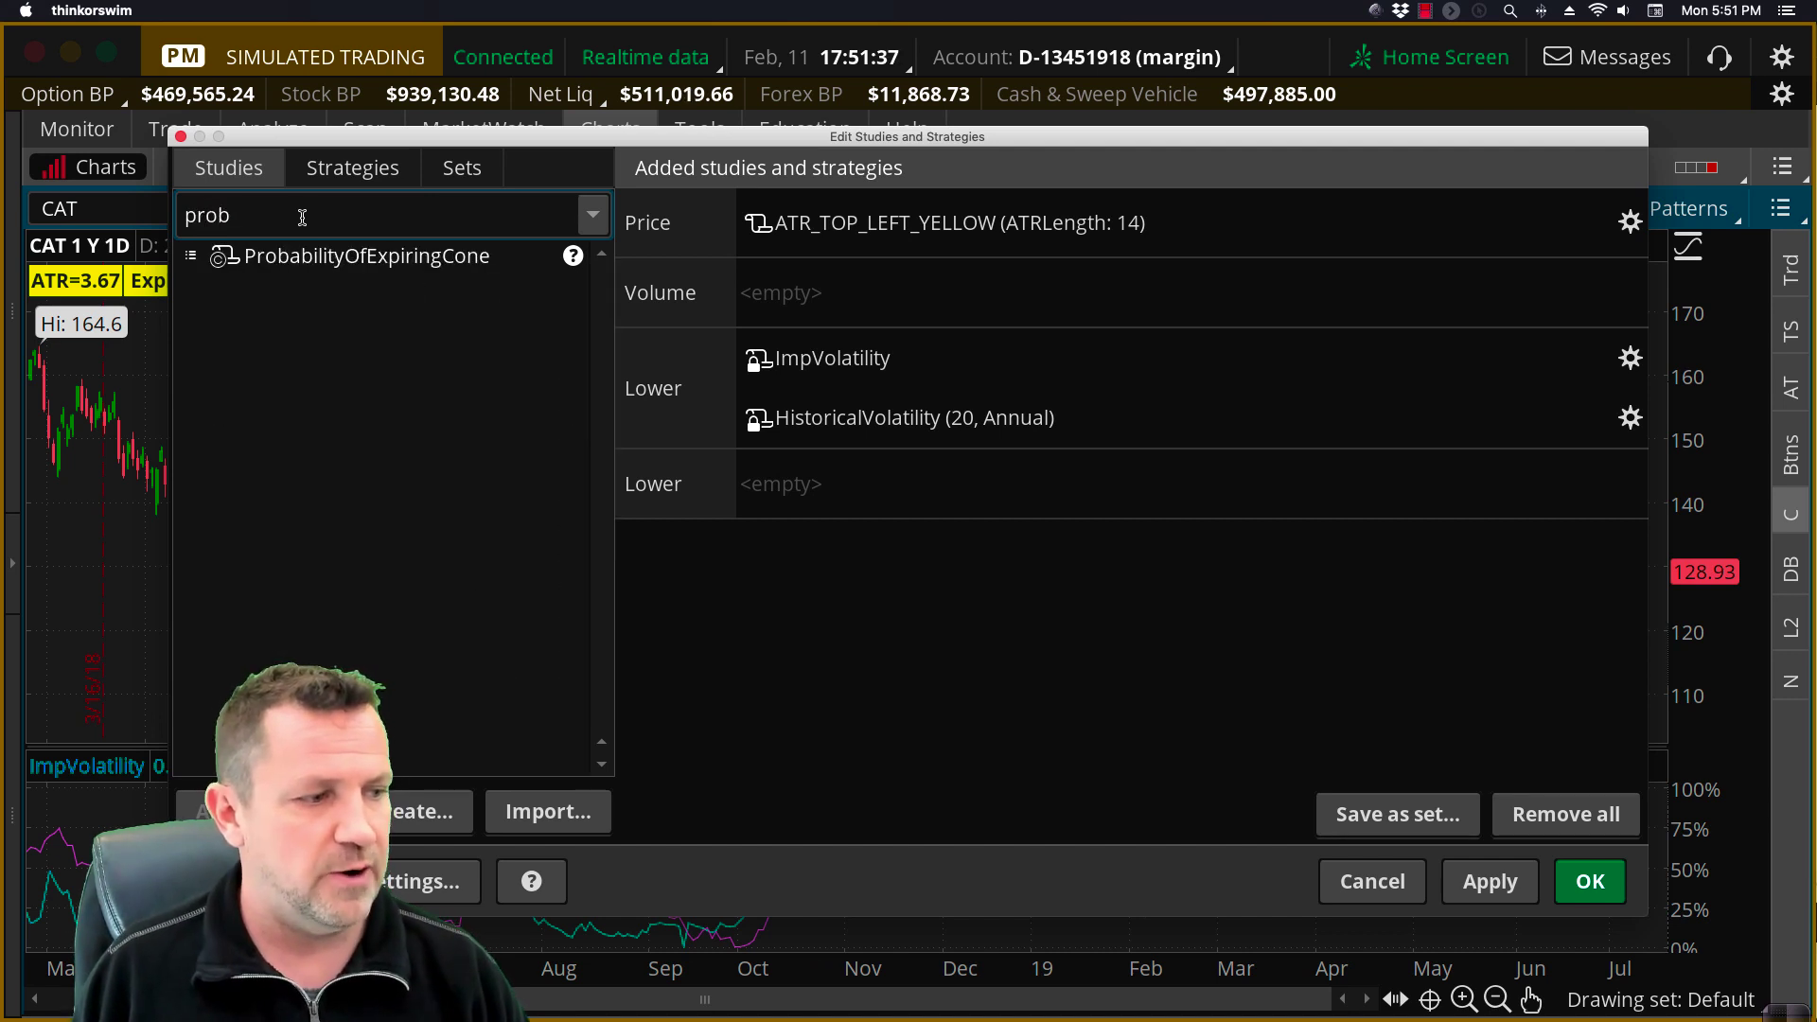
{"action": "double_click", "coordinate": [368, 264]}
{"action": "left_click", "coordinate": [1057, 282]}
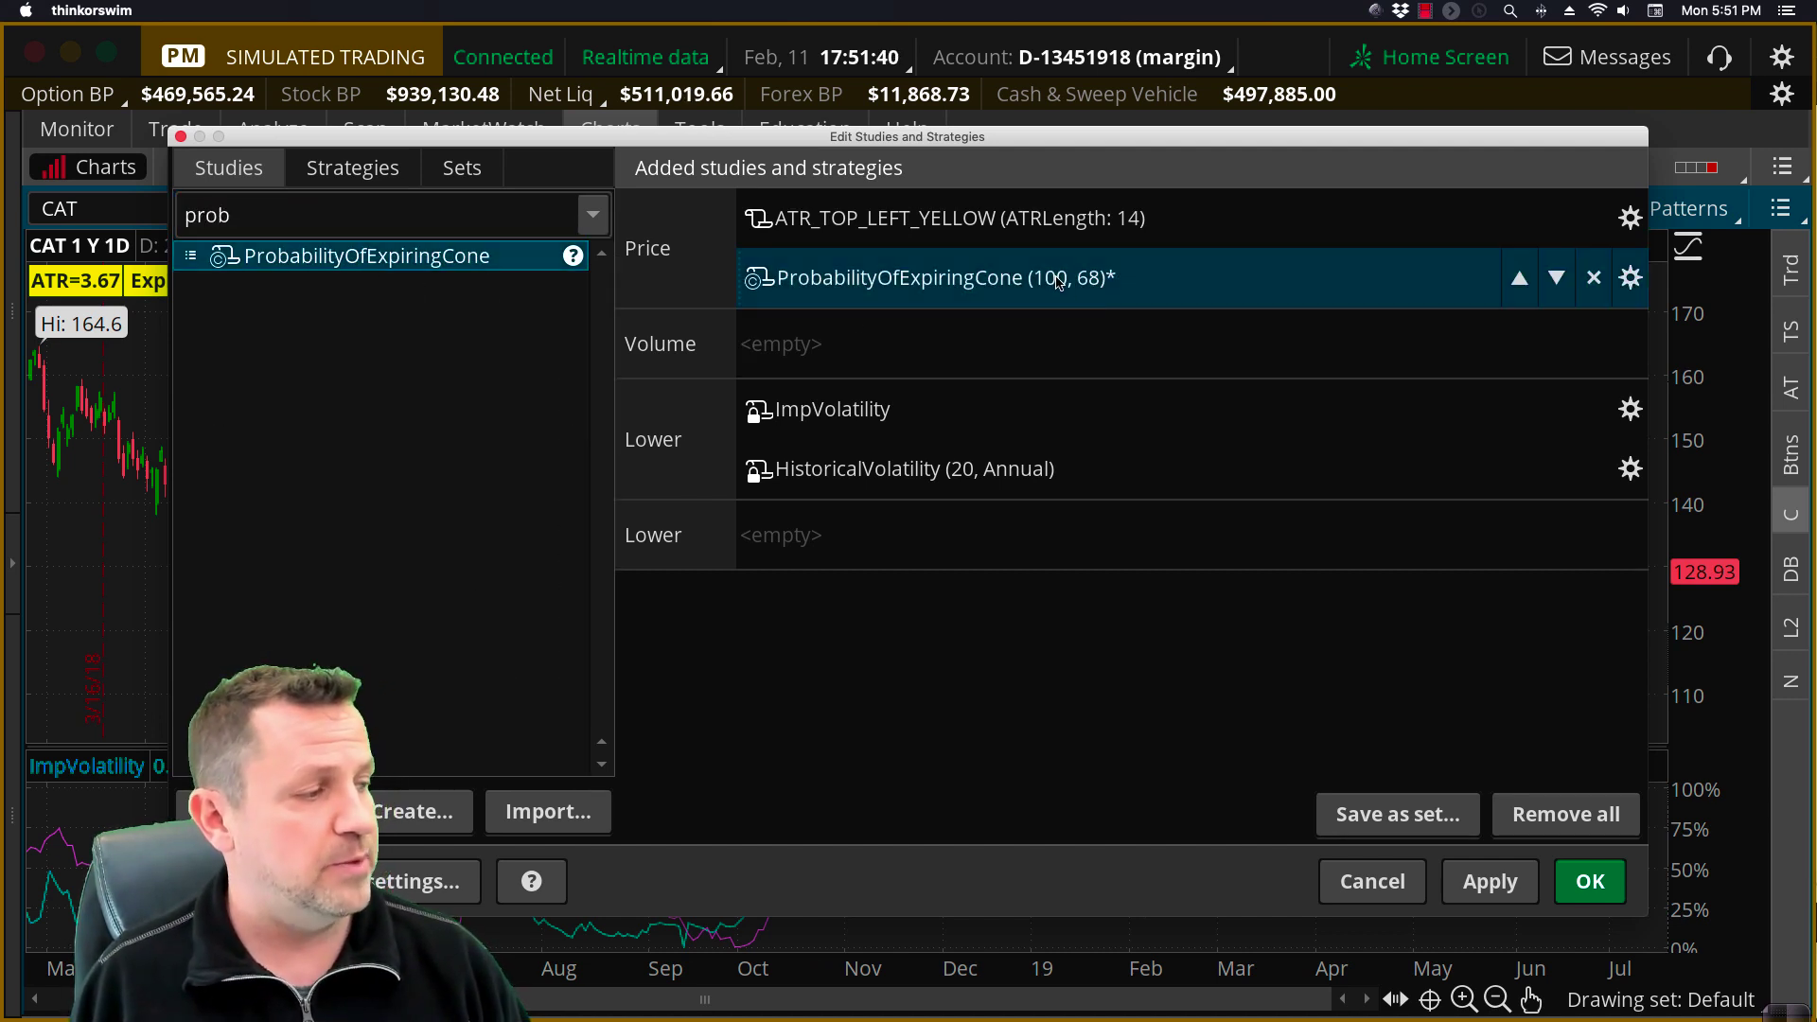
Mark the cone's probability range with an arrow and circle, write 68% beside it in pen, and clear the ink
{"action": "key", "text": "ctrl+shift+p"}
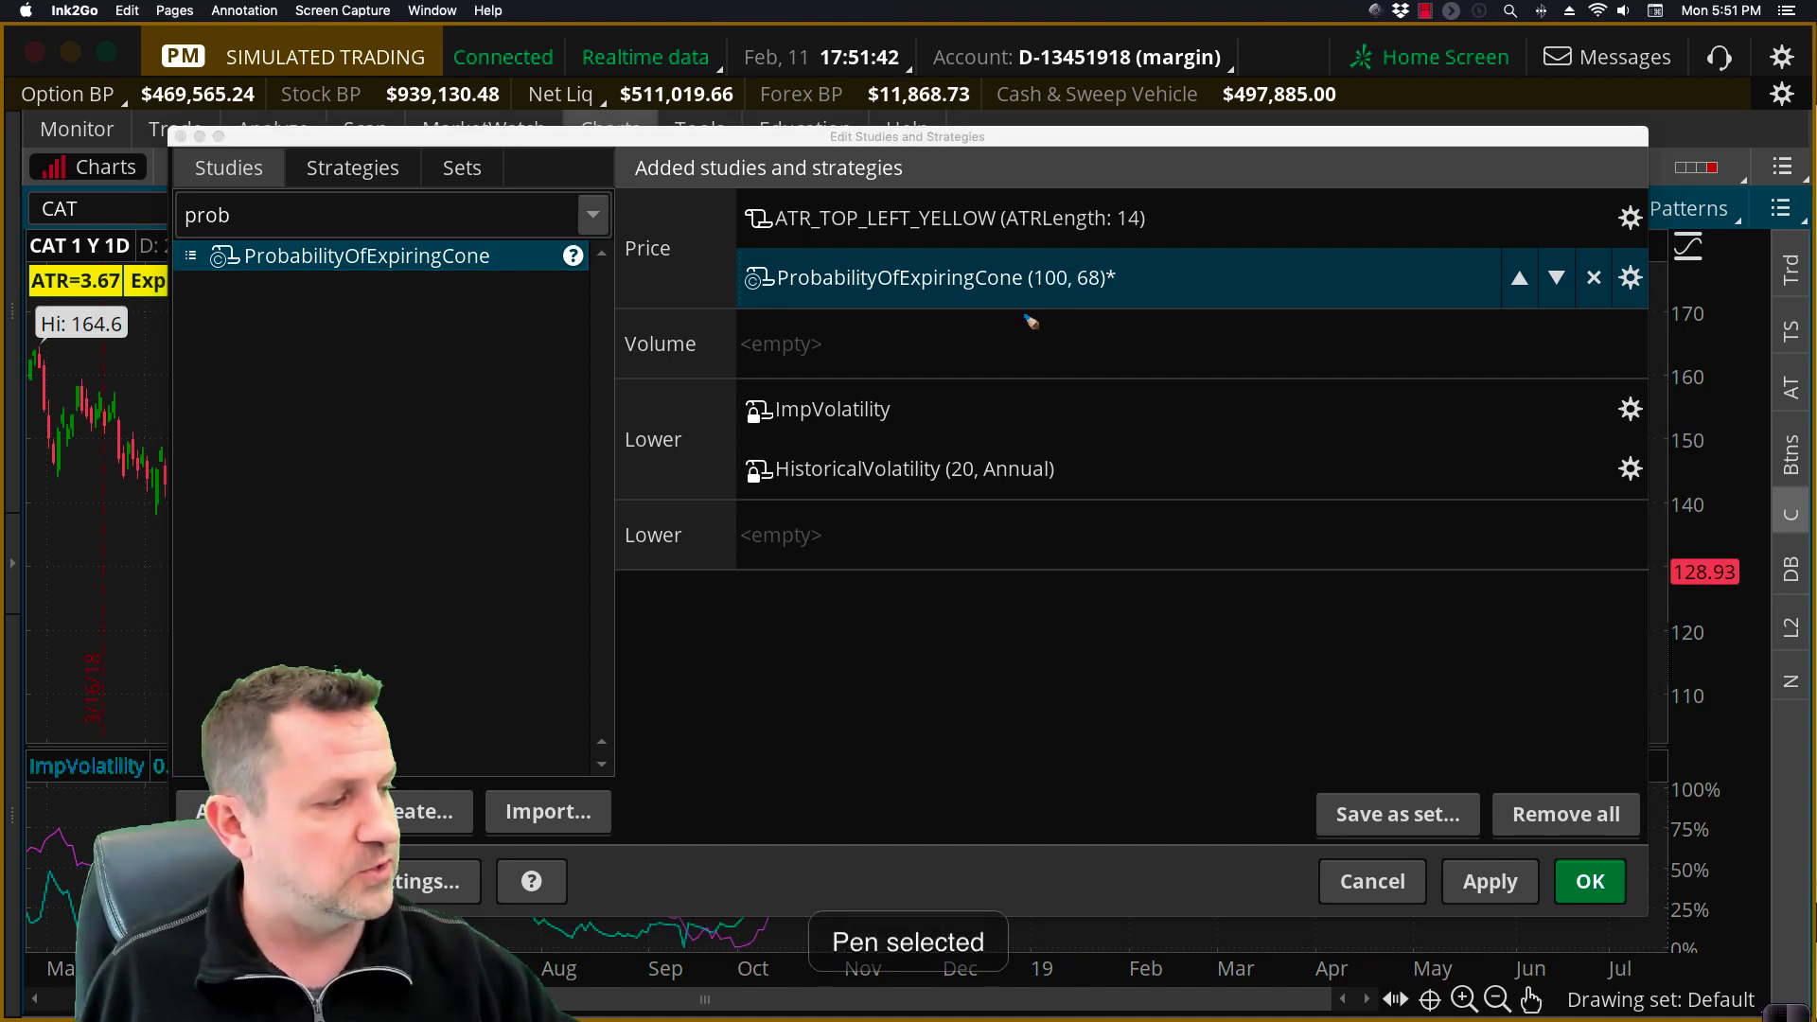
{"action": "mouse_move", "coordinate": [1005, 352]}
{"action": "left_mouse_down"}
{"action": "mouse_move", "coordinate": [1041, 303]}
{"action": "mouse_move", "coordinate": [1048, 318]}
{"action": "left_mouse_up"}
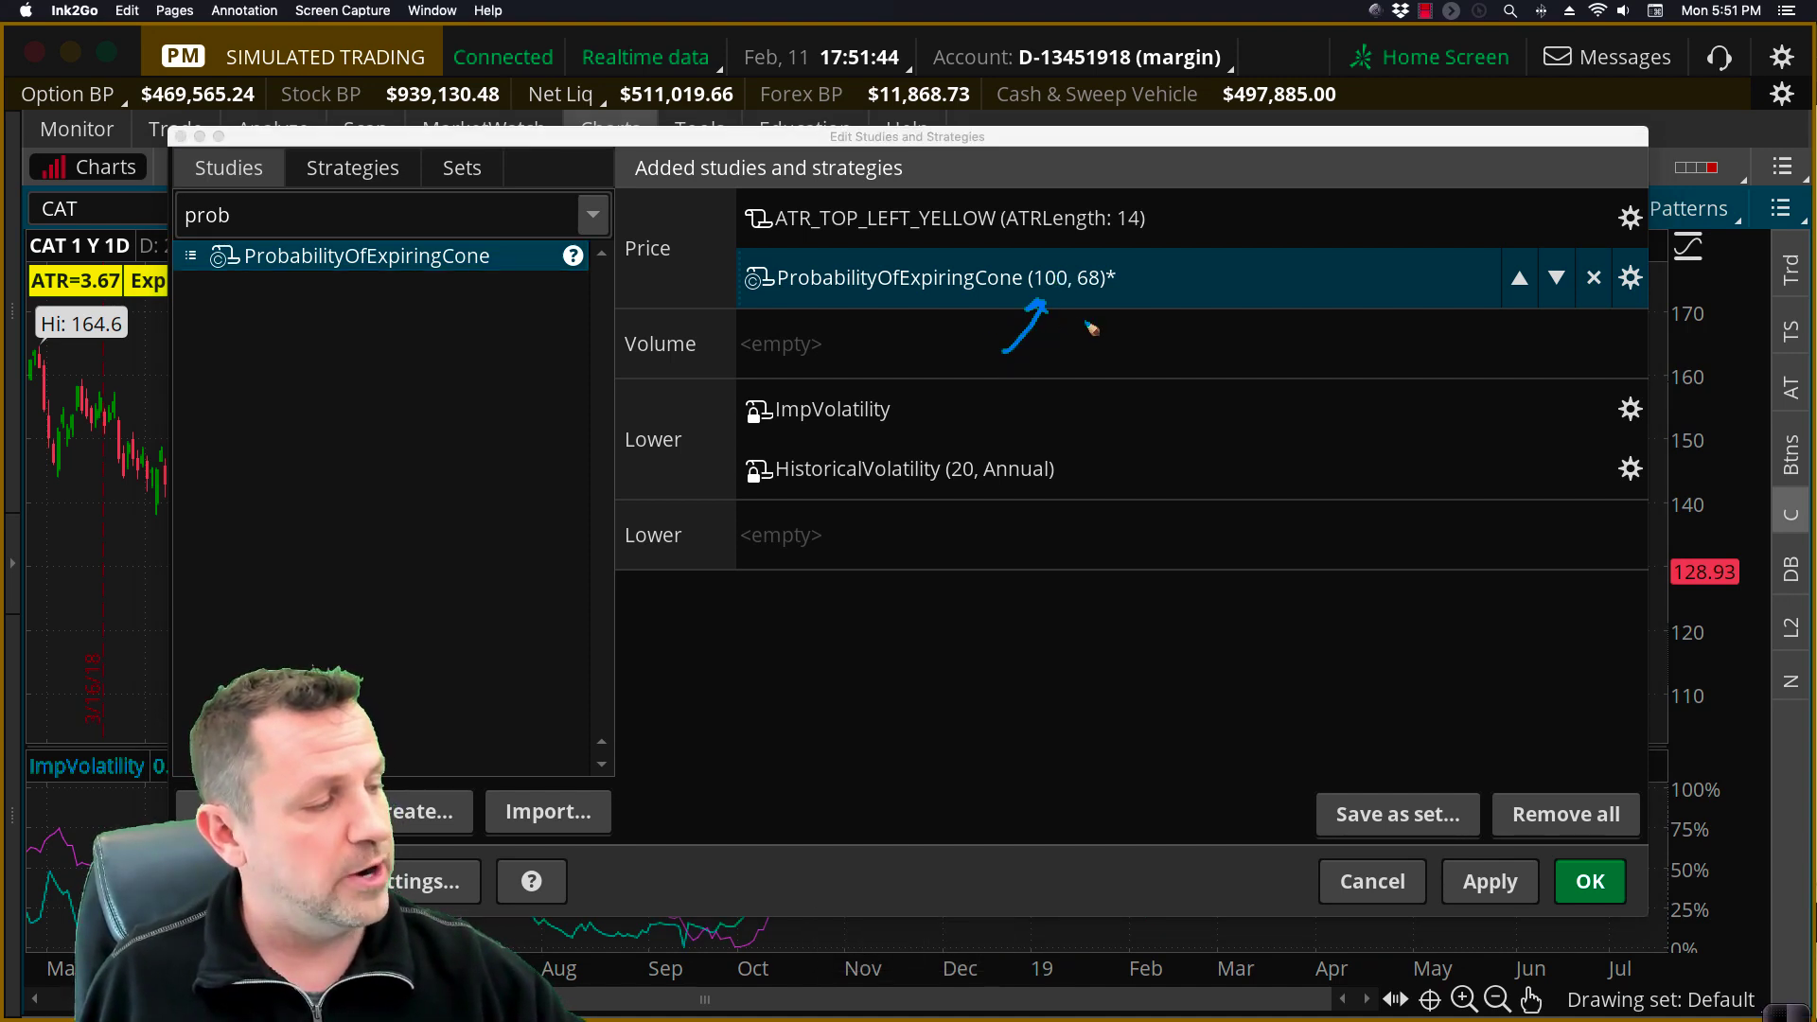
{"action": "mouse_move", "coordinate": [1113, 258]}
{"action": "left_mouse_down"}
{"action": "mouse_move", "coordinate": [1086, 299]}
{"action": "mouse_move", "coordinate": [1105, 249]}
{"action": "mouse_move", "coordinate": [1181, 284]}
{"action": "mouse_move", "coordinate": [1274, 270]}
{"action": "mouse_move", "coordinate": [1246, 298]}
{"action": "left_mouse_up"}
{"action": "left_click_drag", "start_coordinate": [1276, 286], "coordinate": [1268, 290]}
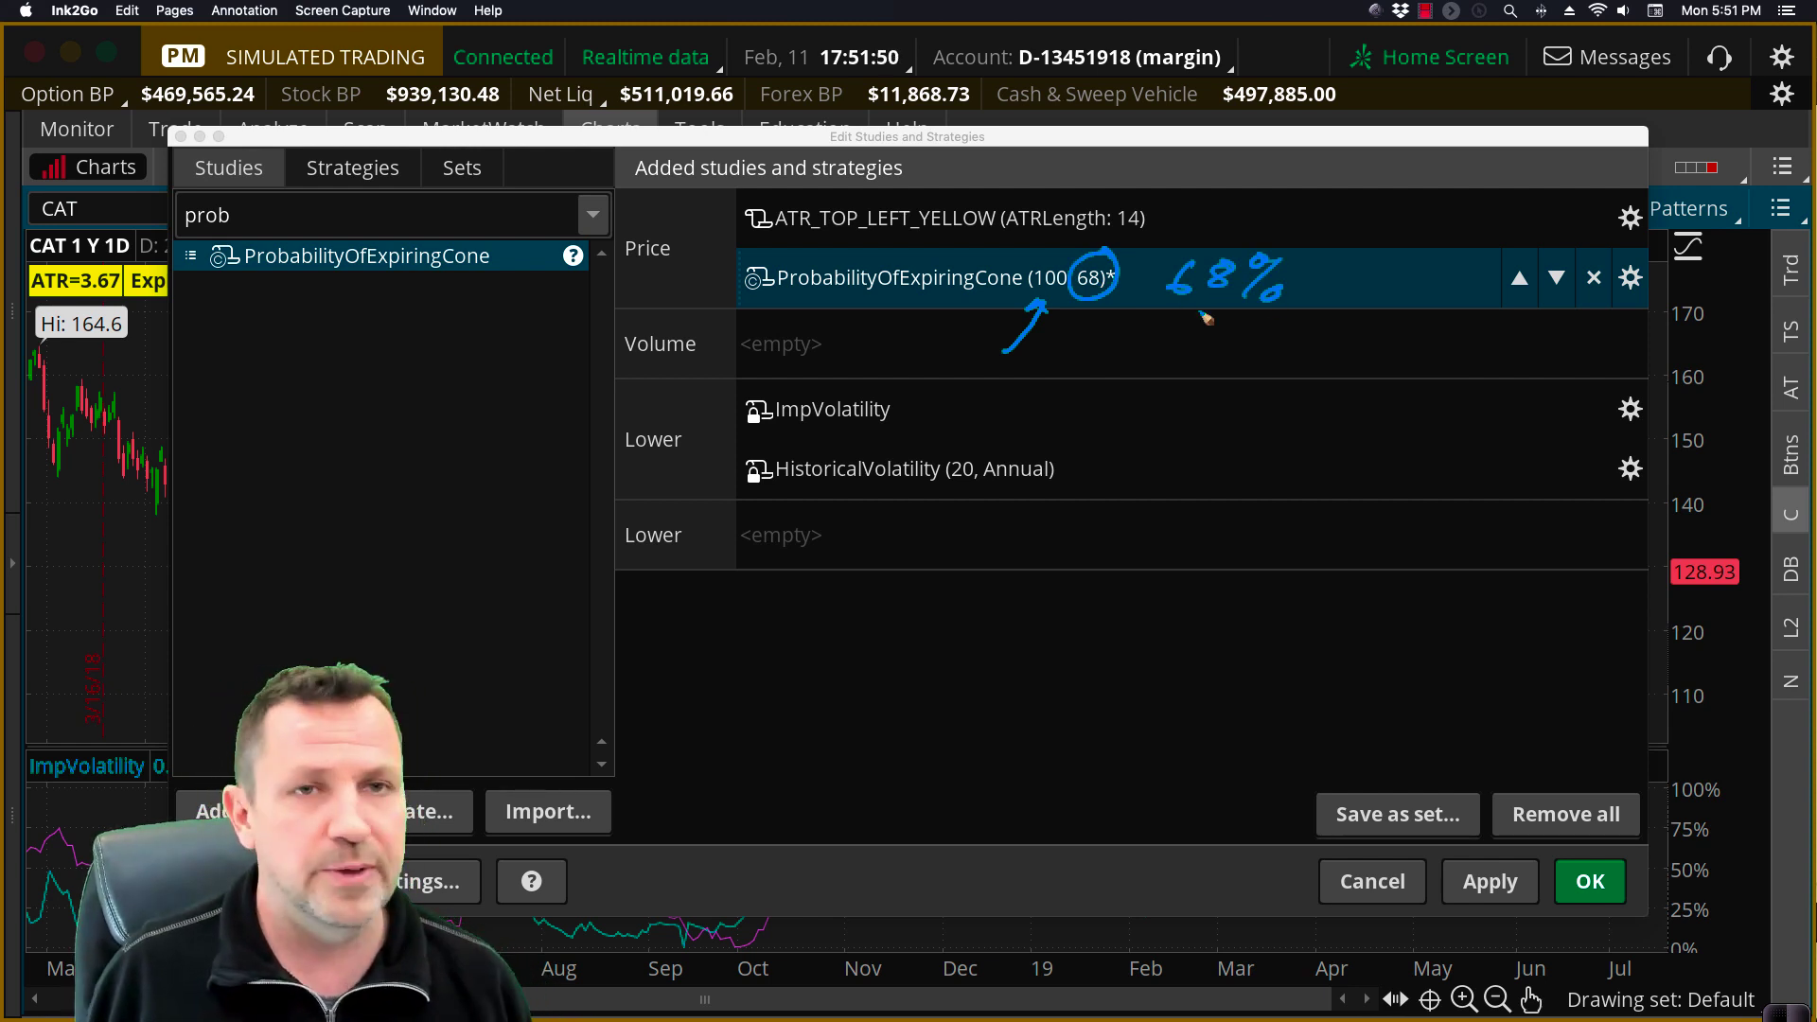
{"action": "key", "text": "Delete"}
{"action": "key", "text": "Escape"}
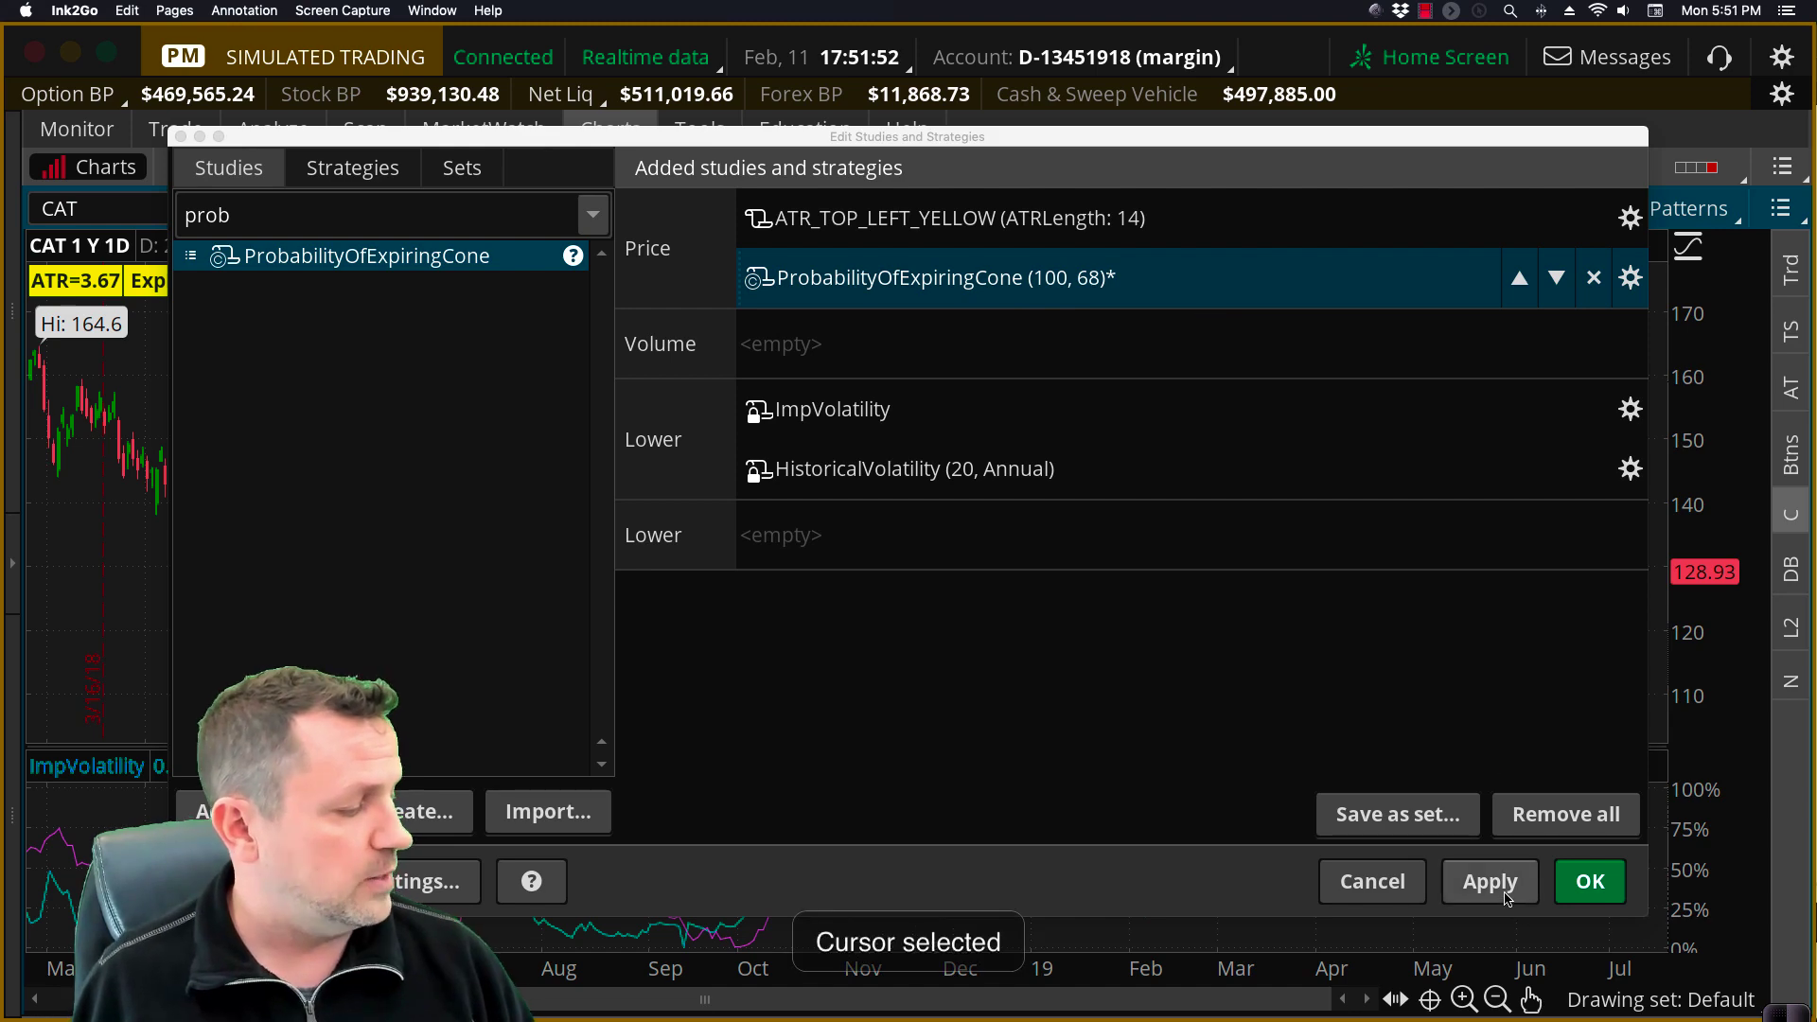
Apply the probability cone study to the CAT chart and stretch the price axis around the cone
{"action": "left_click", "coordinate": [1501, 889]}
{"action": "left_click", "coordinate": [1594, 887]}
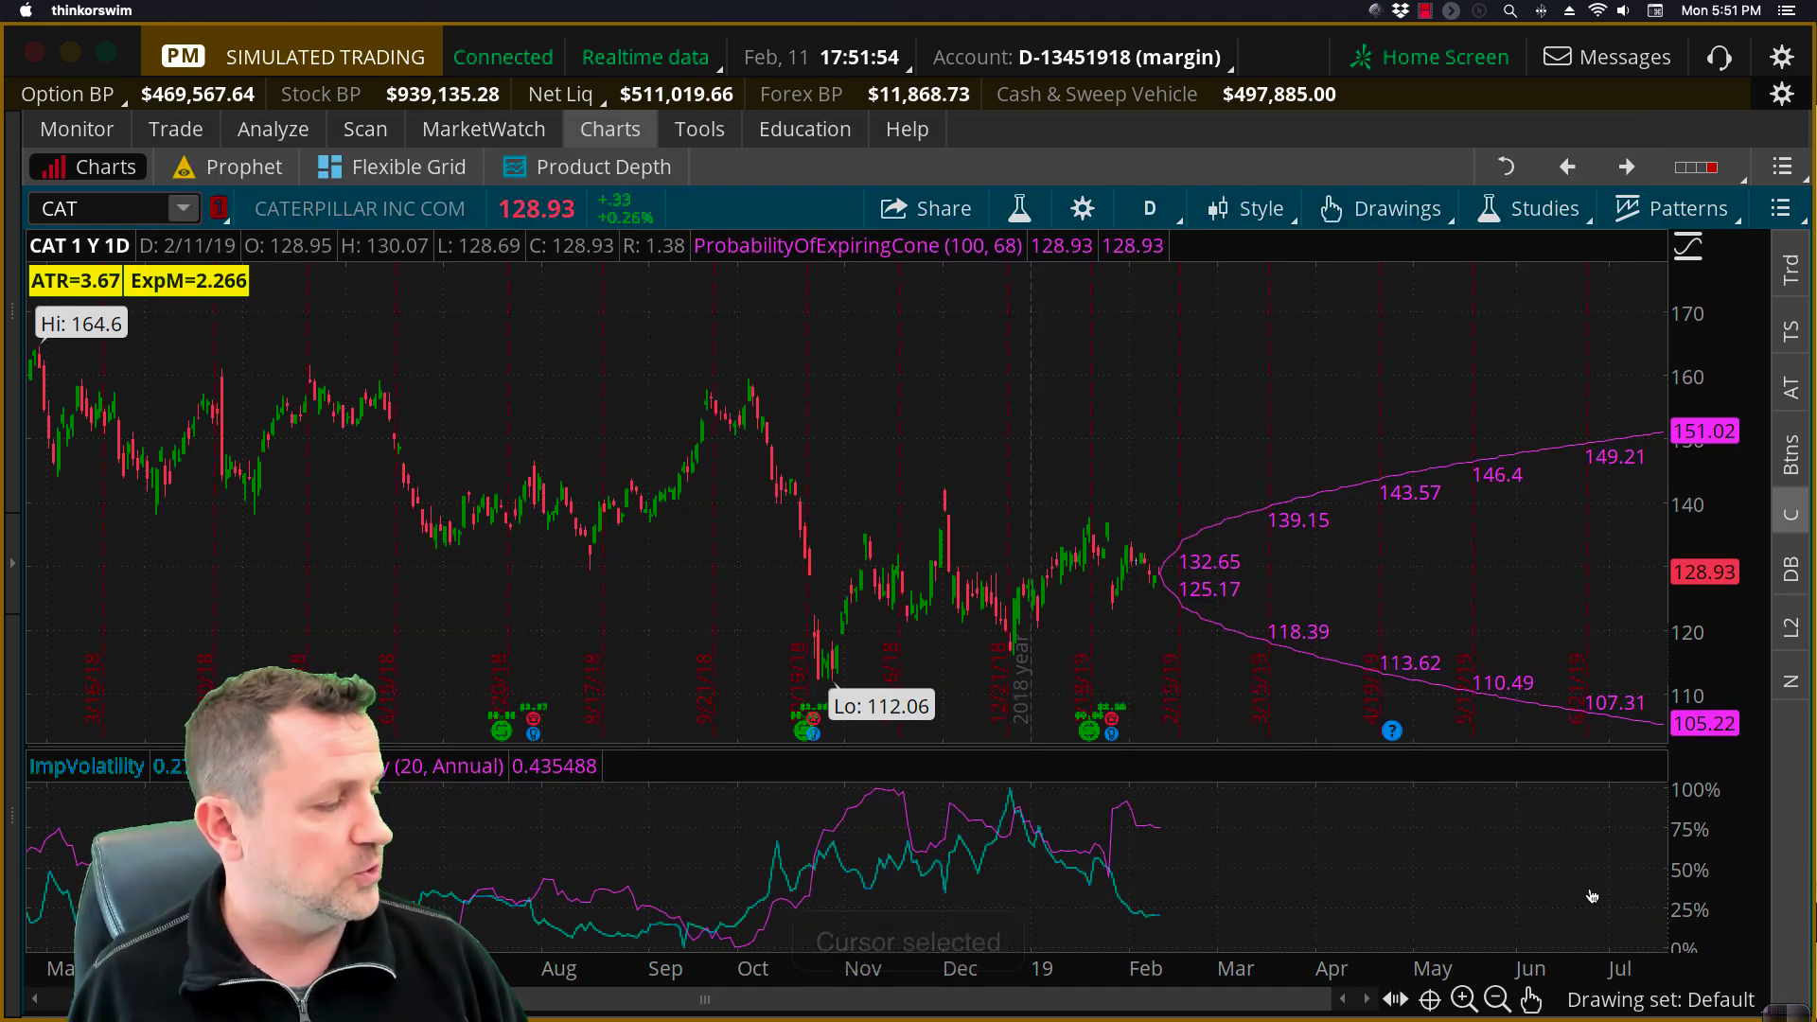
{"action": "left_click_drag", "start_coordinate": [1708, 494], "coordinate": [1712, 409]}
{"action": "left_click_drag", "start_coordinate": [1101, 531], "coordinate": [1105, 450]}
Trace the price swings since October in pen, add two converging trendlines, circle the current price, and clear the ink
{"action": "key", "text": "ctrl+shift+p"}
{"action": "mouse_move", "coordinate": [762, 364]}
{"action": "left_mouse_down"}
{"action": "mouse_move", "coordinate": [838, 655]}
{"action": "mouse_move", "coordinate": [943, 467]}
{"action": "mouse_move", "coordinate": [1003, 568]}
{"action": "mouse_move", "coordinate": [1156, 515]}
{"action": "left_mouse_up"}
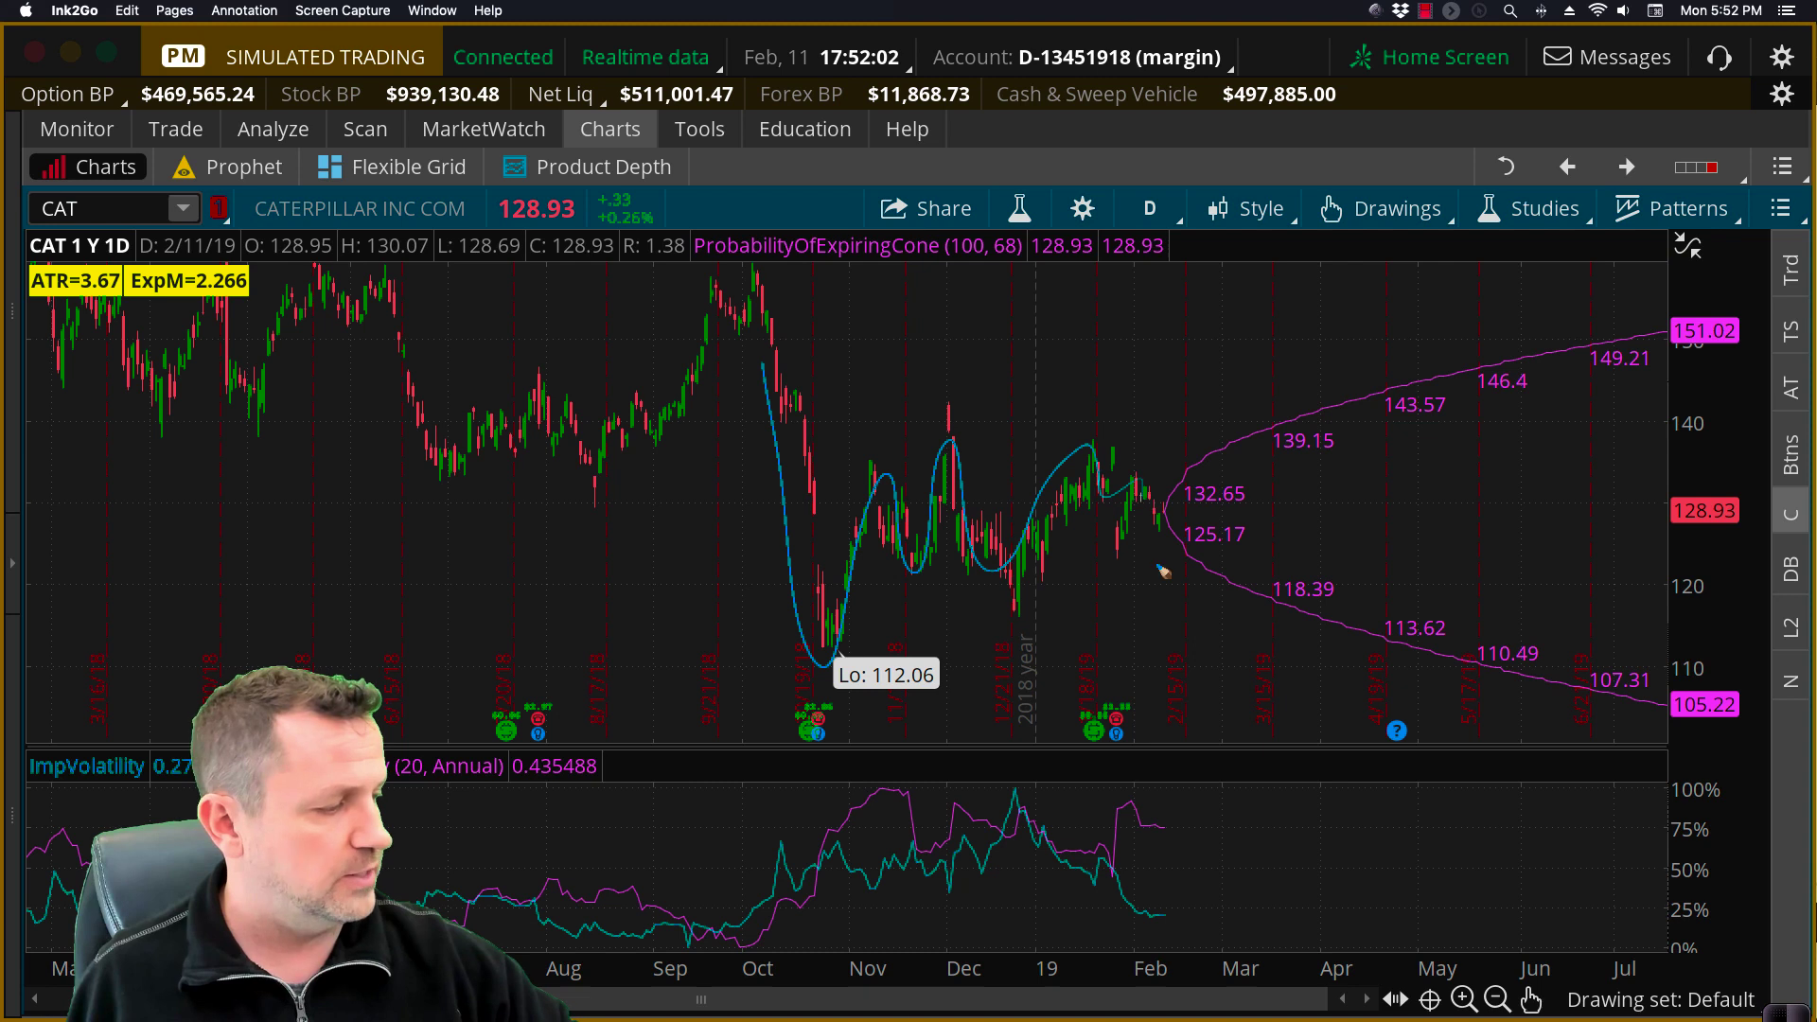
{"action": "left_click_drag", "start_coordinate": [959, 617], "coordinate": [1183, 521]}
{"action": "left_click_drag", "start_coordinate": [932, 409], "coordinate": [1164, 455]}
{"action": "mouse_move", "coordinate": [1723, 484]}
{"action": "left_mouse_down"}
{"action": "mouse_move", "coordinate": [1656, 551]}
{"action": "mouse_move", "coordinate": [1779, 530]}
{"action": "left_mouse_up"}
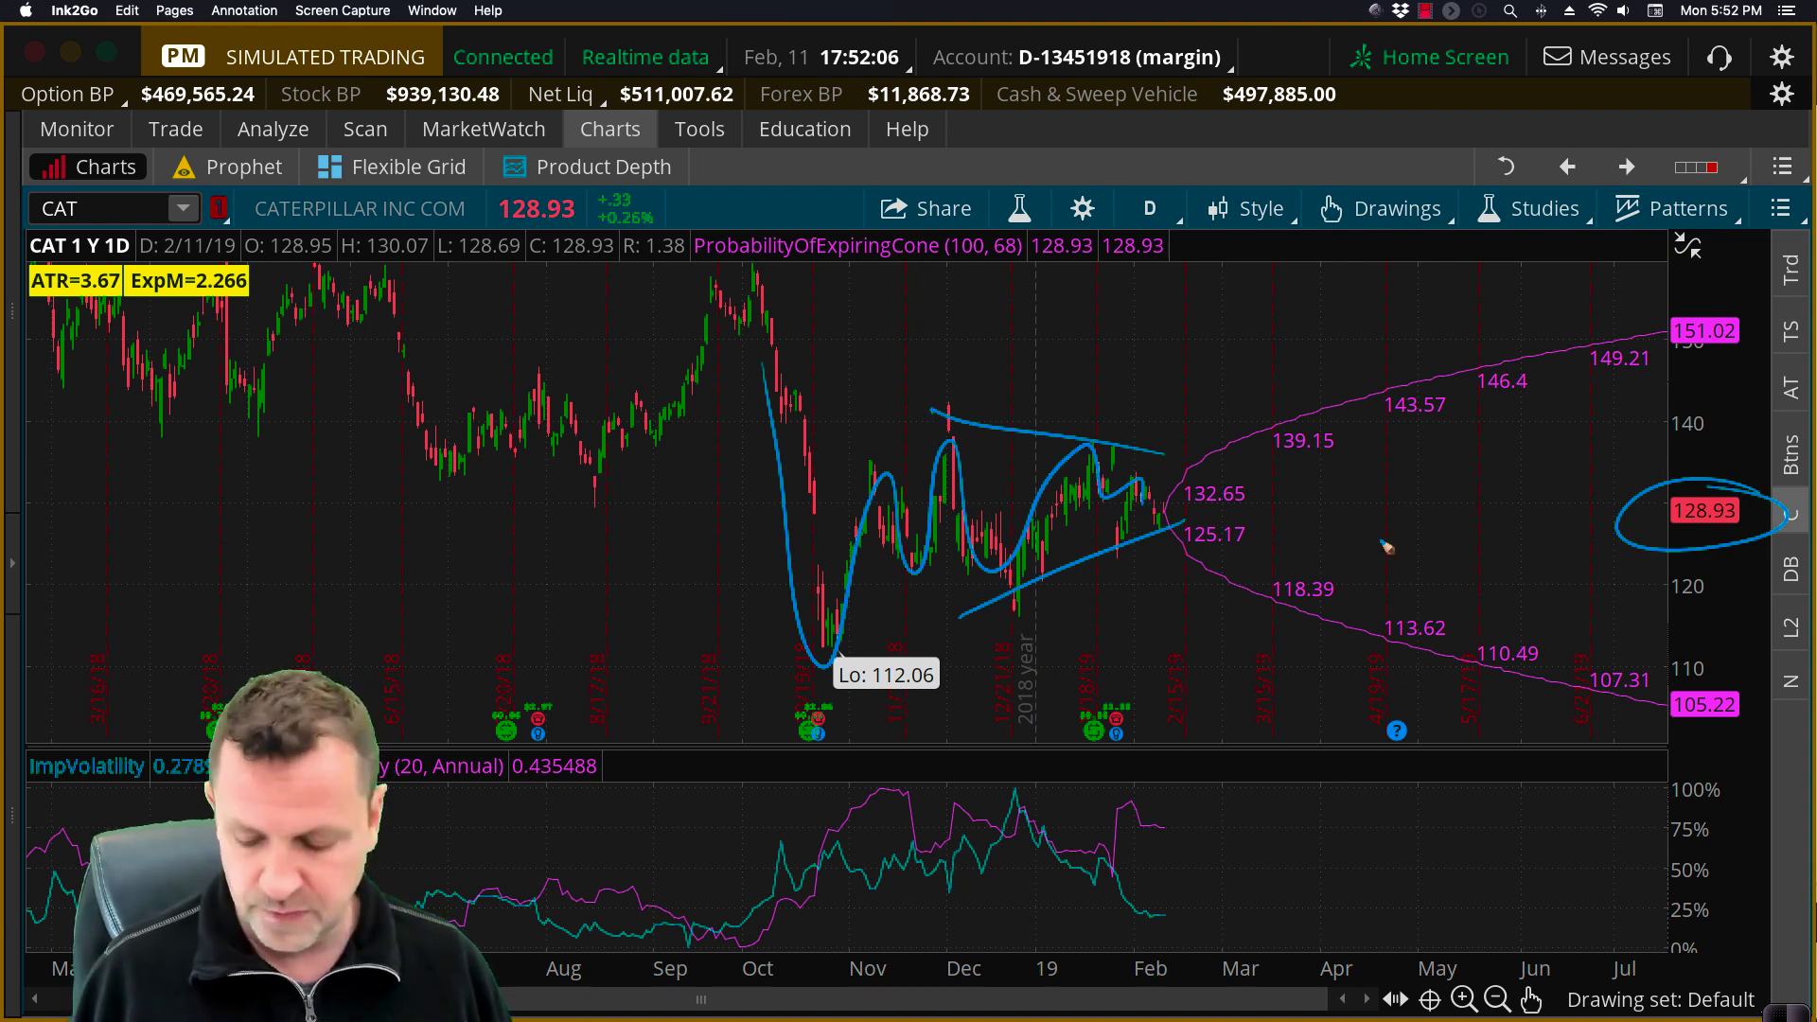
{"action": "key", "text": "super+shift+c"}
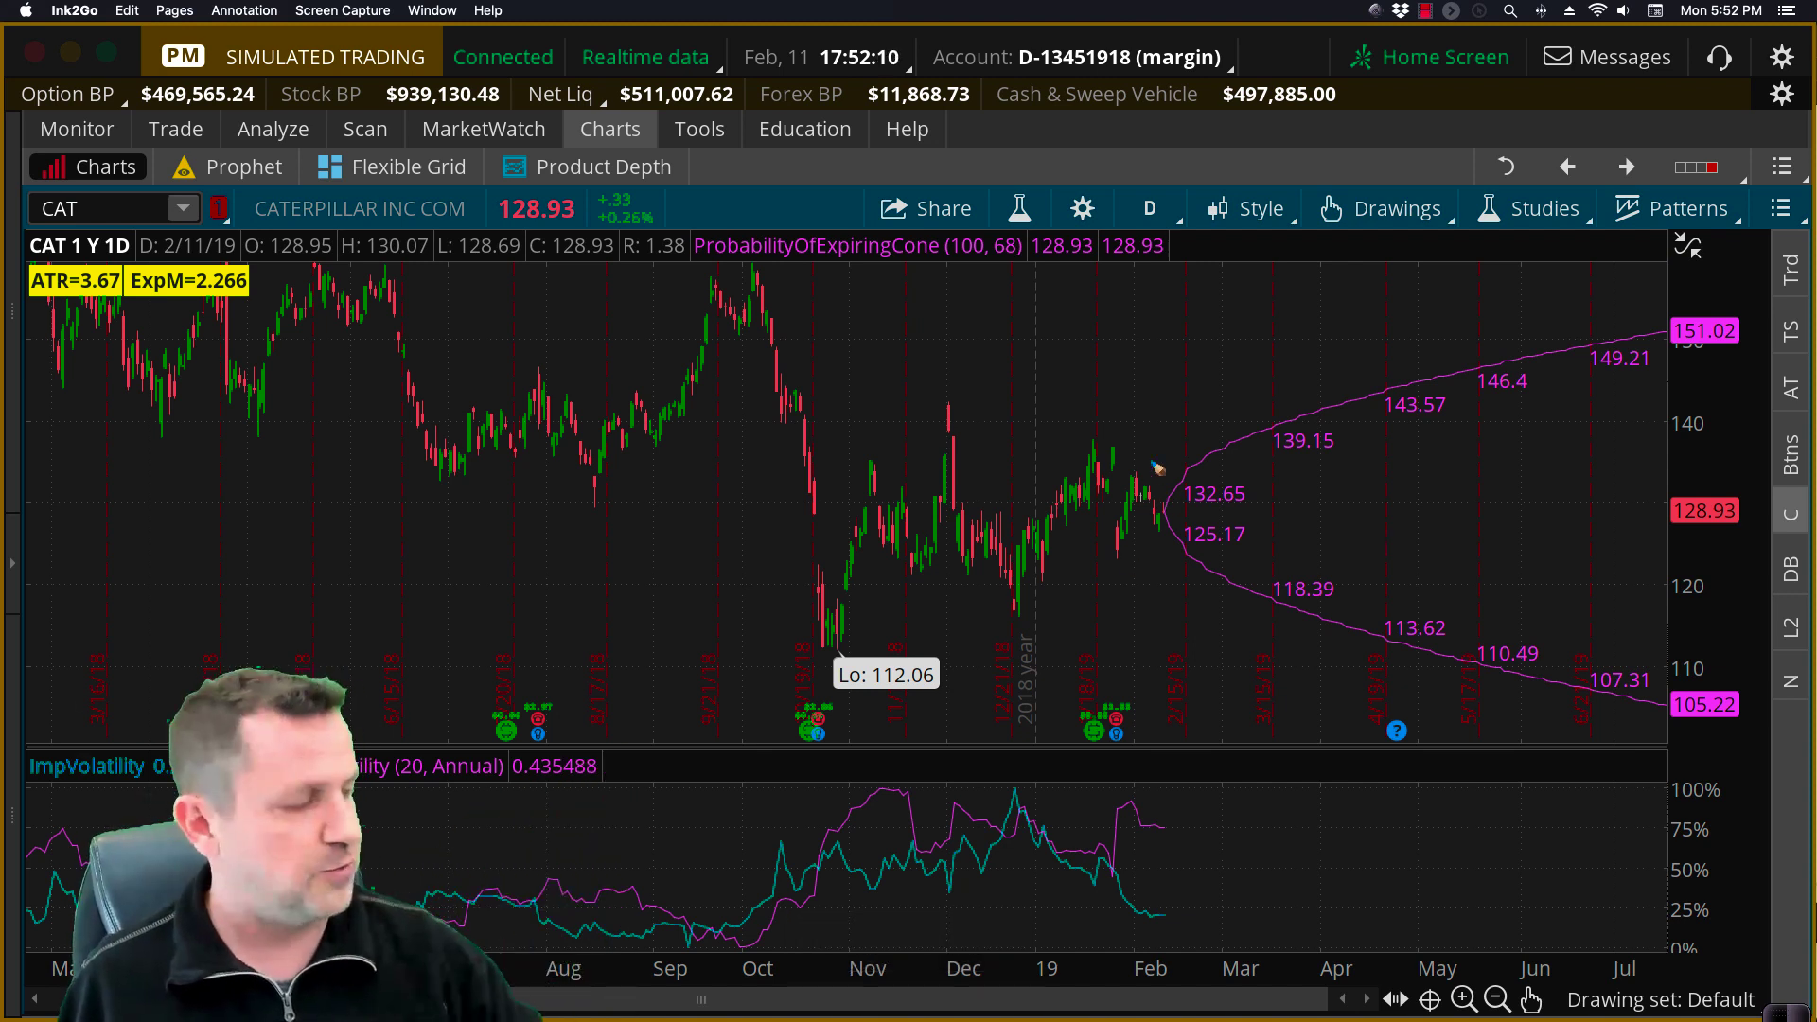
Trace the cone's upper and lower edges to the March expiration in pen, circling that date and marking the lower boundary
{"action": "left_click_drag", "start_coordinate": [1156, 509], "coordinate": [1292, 410]}
{"action": "mouse_move", "coordinate": [1145, 523]}
{"action": "left_mouse_down"}
{"action": "mouse_move", "coordinate": [1273, 599]}
{"action": "mouse_move", "coordinate": [1237, 675]}
{"action": "mouse_move", "coordinate": [1298, 732]}
{"action": "mouse_move", "coordinate": [1274, 602]}
{"action": "left_mouse_up"}
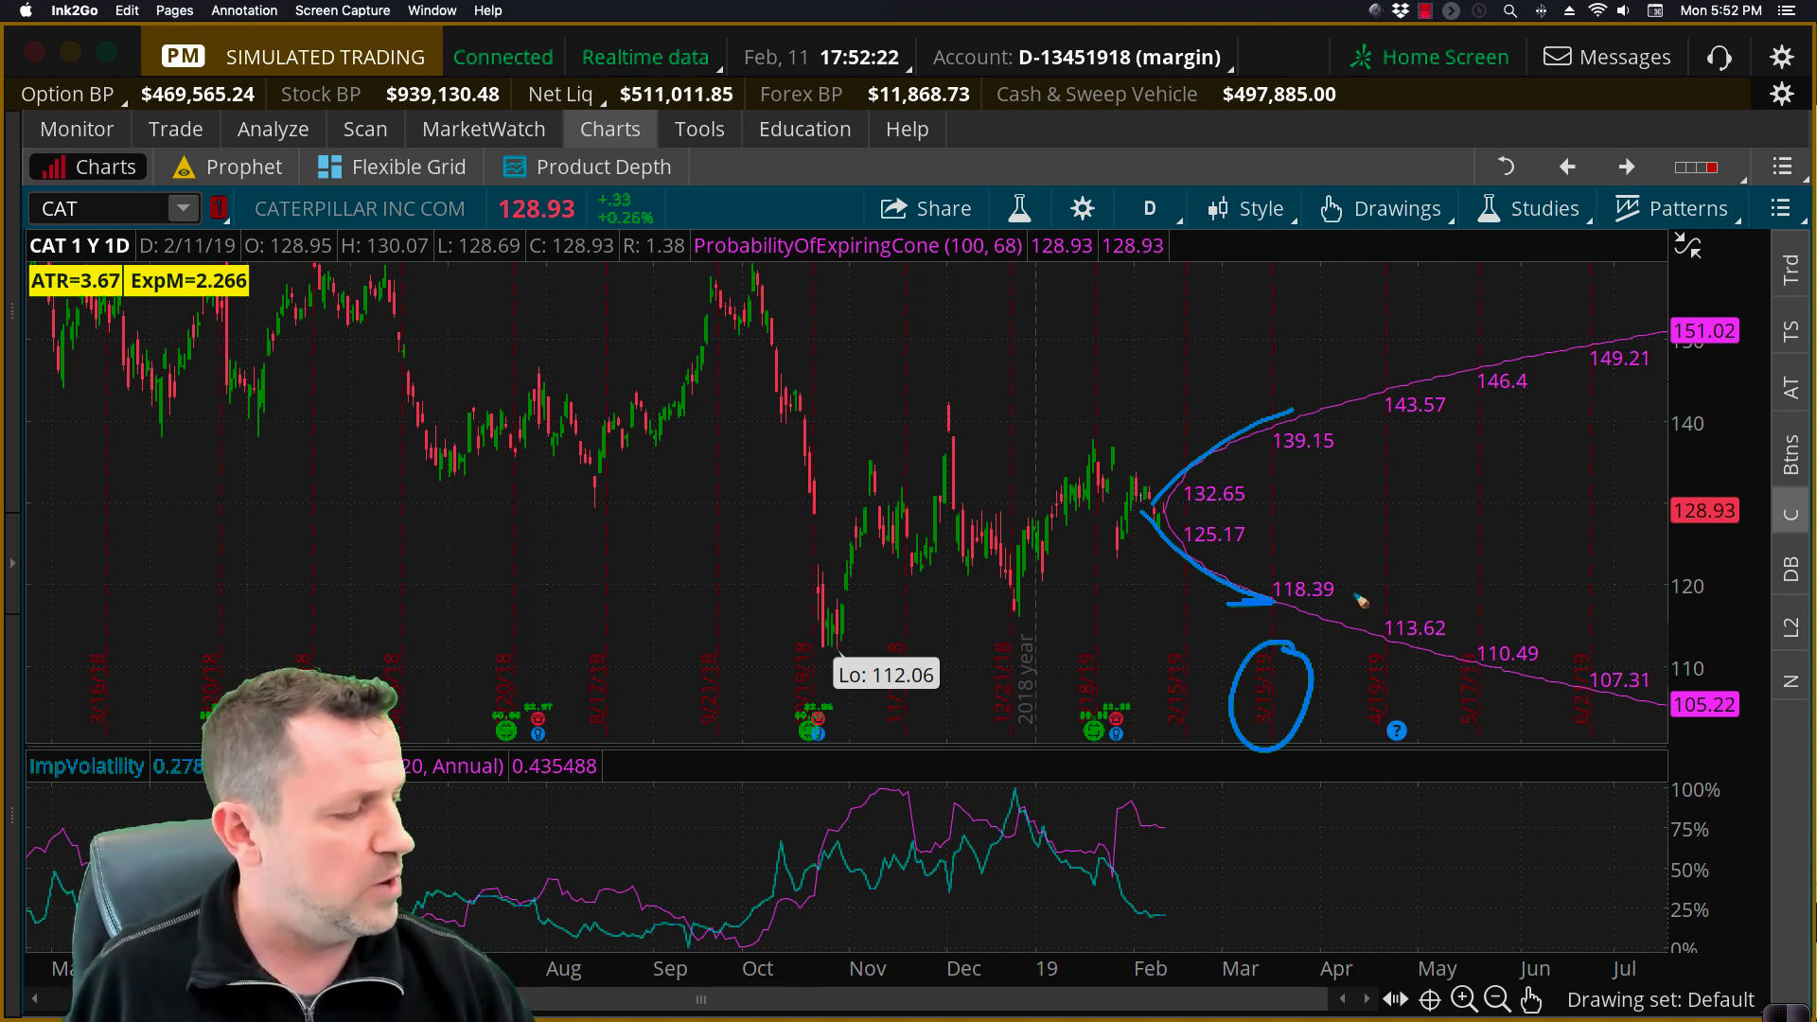
{"action": "mouse_move", "coordinate": [1344, 575]}
{"action": "left_mouse_down"}
{"action": "mouse_move", "coordinate": [1272, 596]}
{"action": "mouse_move", "coordinate": [1349, 585]}
{"action": "left_mouse_up"}
Mark the cone's 139.15 and 118.39 levels, sketch a possible price path breaking above the upper edge, and clear the ink
{"action": "mouse_move", "coordinate": [1298, 425]}
{"action": "left_mouse_down"}
{"action": "mouse_move", "coordinate": [1246, 430]}
{"action": "mouse_move", "coordinate": [1329, 432]}
{"action": "mouse_move", "coordinate": [1334, 458]}
{"action": "mouse_move", "coordinate": [1212, 424]}
{"action": "left_mouse_up"}
{"action": "key", "text": "super+e"}
{"action": "left_click_drag", "start_coordinate": [1222, 602], "coordinate": [1315, 603]}
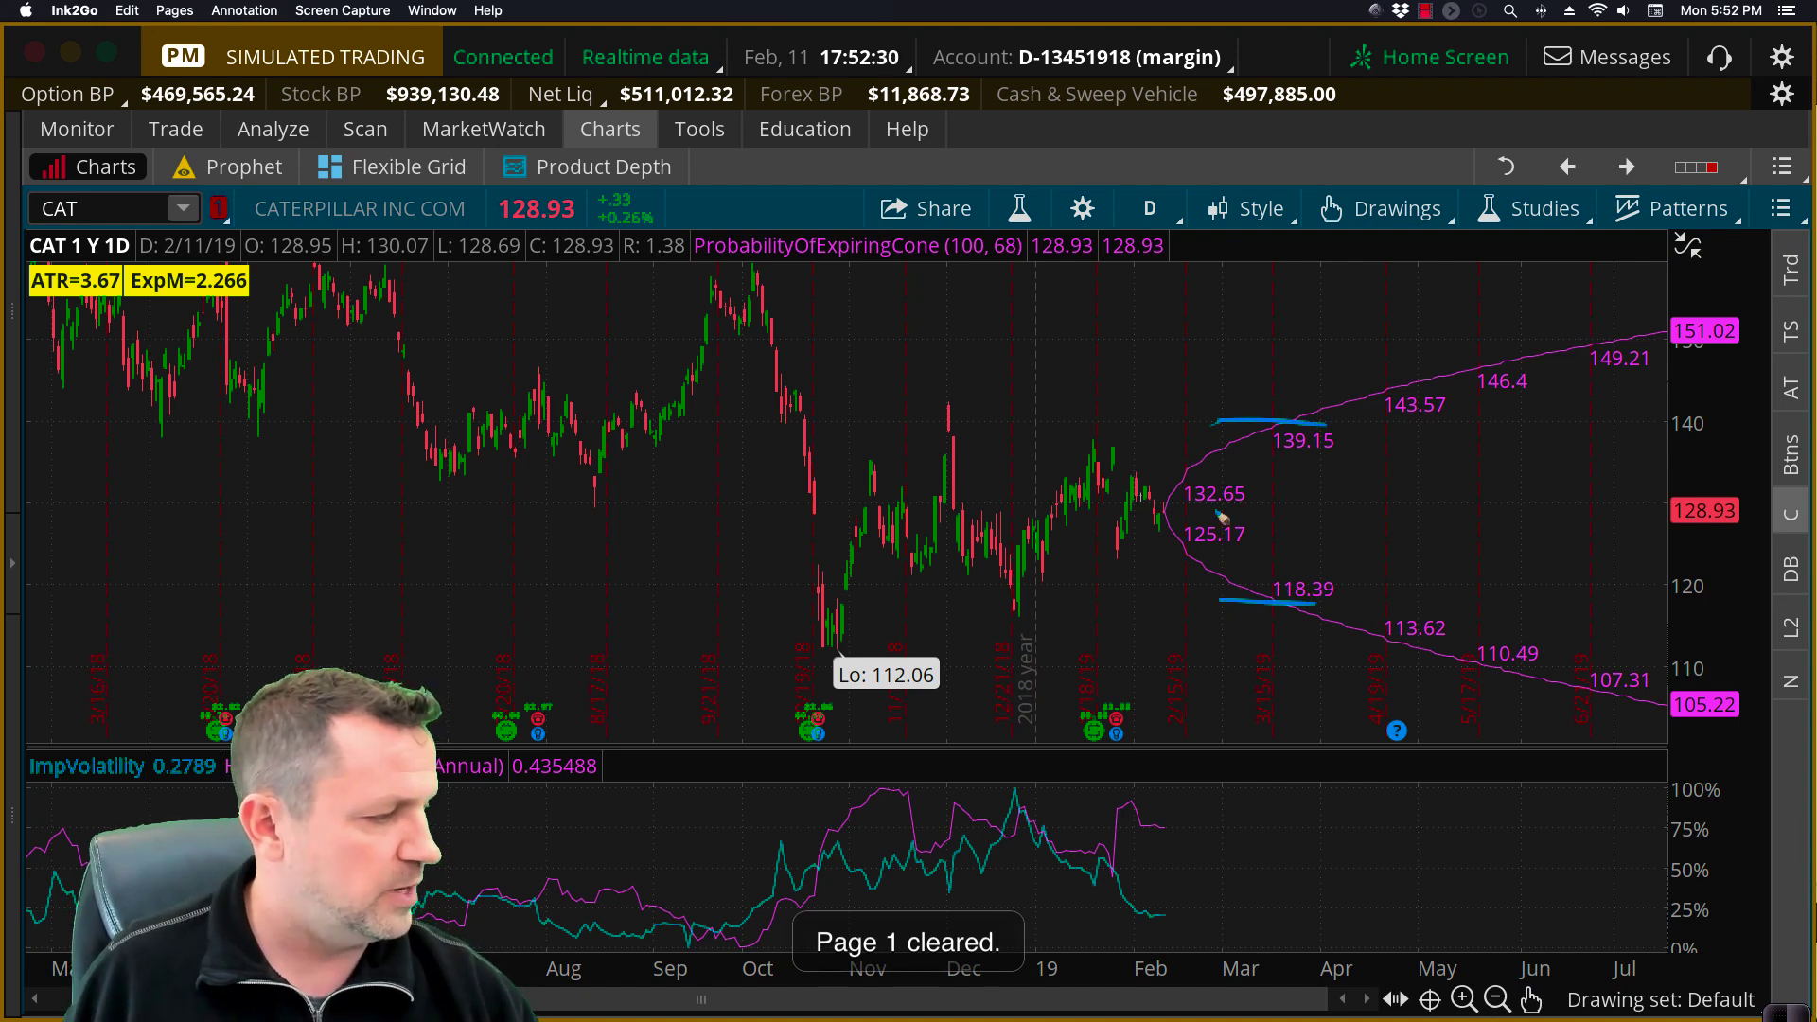
{"action": "mouse_move", "coordinate": [1174, 516]}
{"action": "left_mouse_down"}
{"action": "mouse_move", "coordinate": [1197, 459]}
{"action": "mouse_move", "coordinate": [1181, 565]}
{"action": "mouse_move", "coordinate": [1239, 448]}
{"action": "mouse_move", "coordinate": [1306, 463]}
{"action": "mouse_move", "coordinate": [1372, 366]}
{"action": "left_mouse_up"}
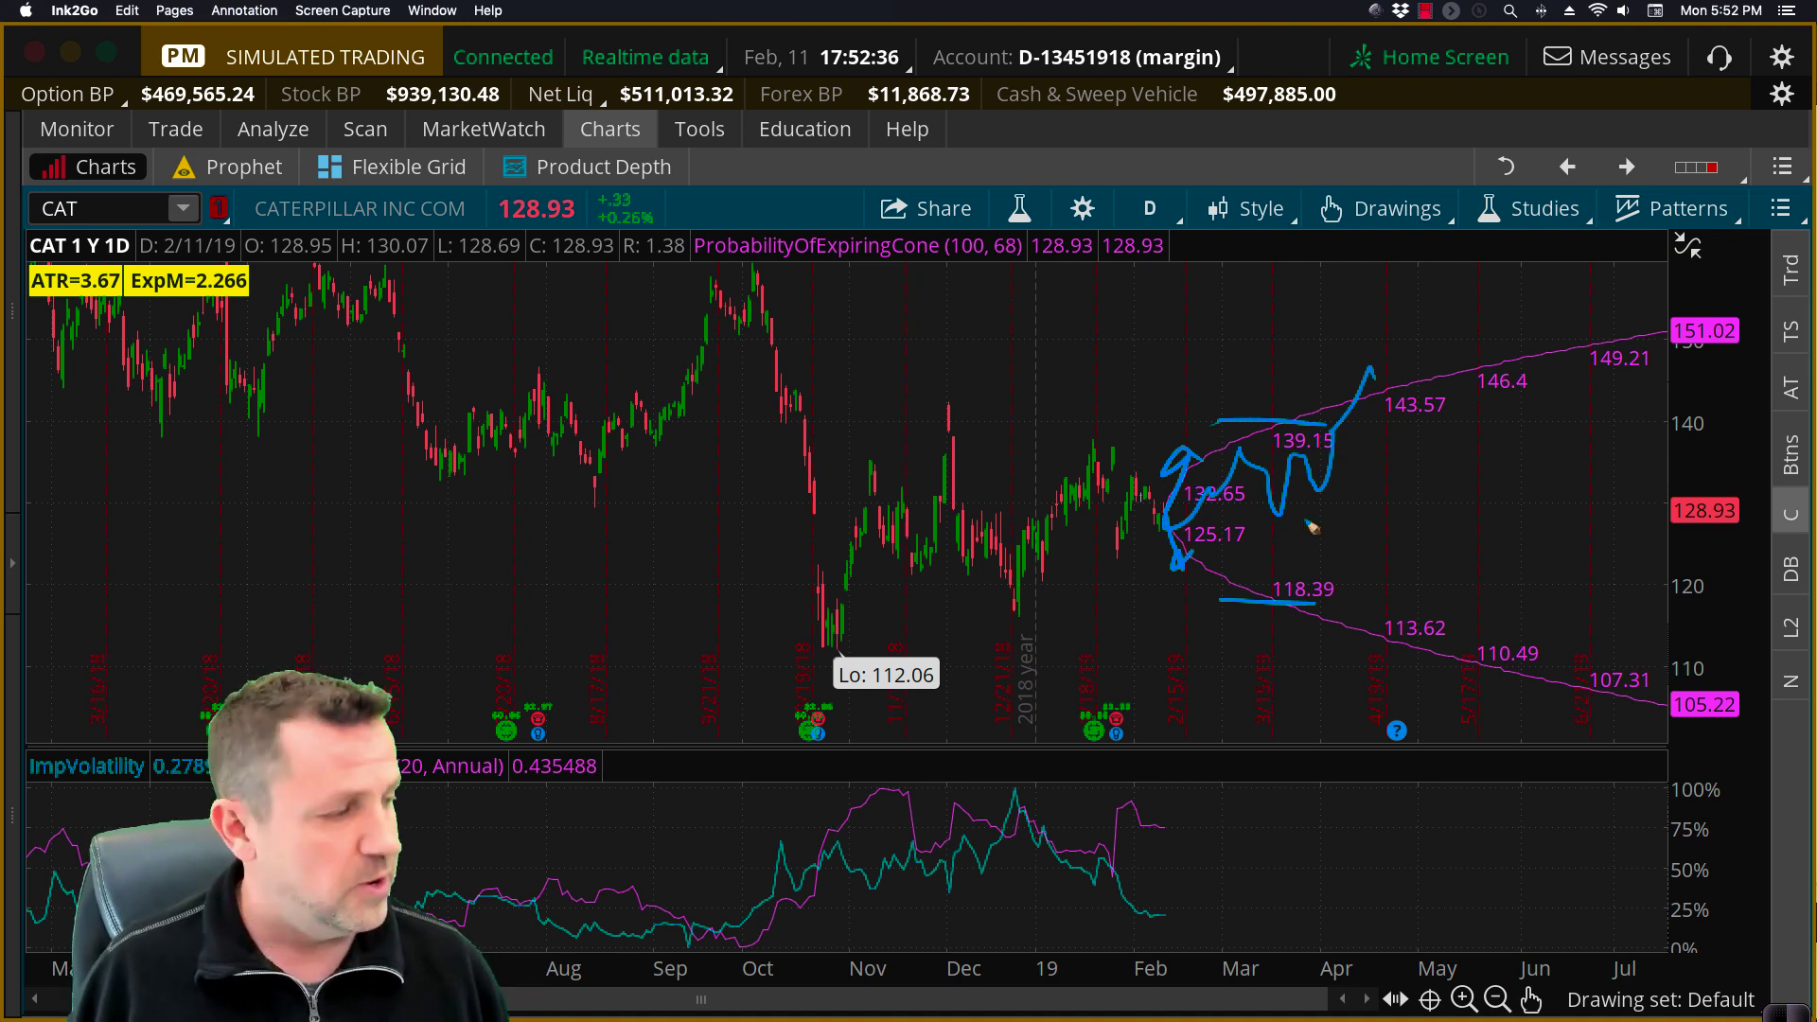
{"action": "key", "text": "super+BackSpace"}
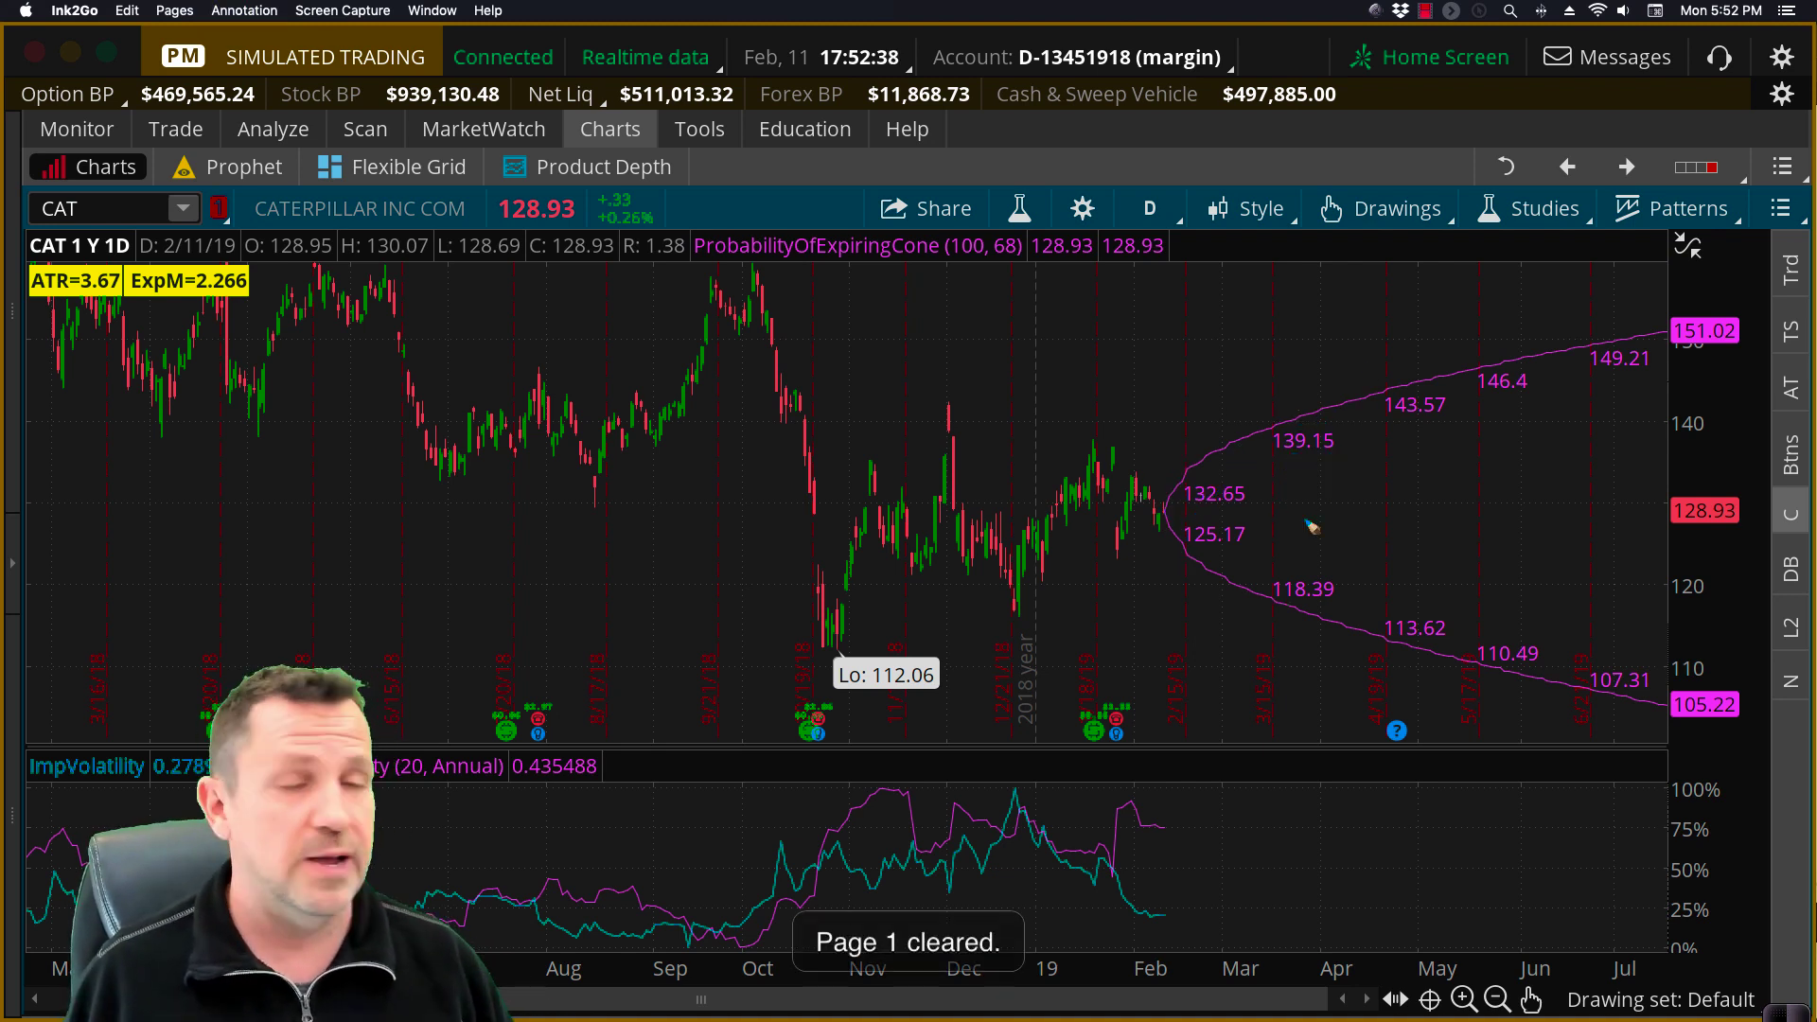
{"action": "key", "text": "Escape"}
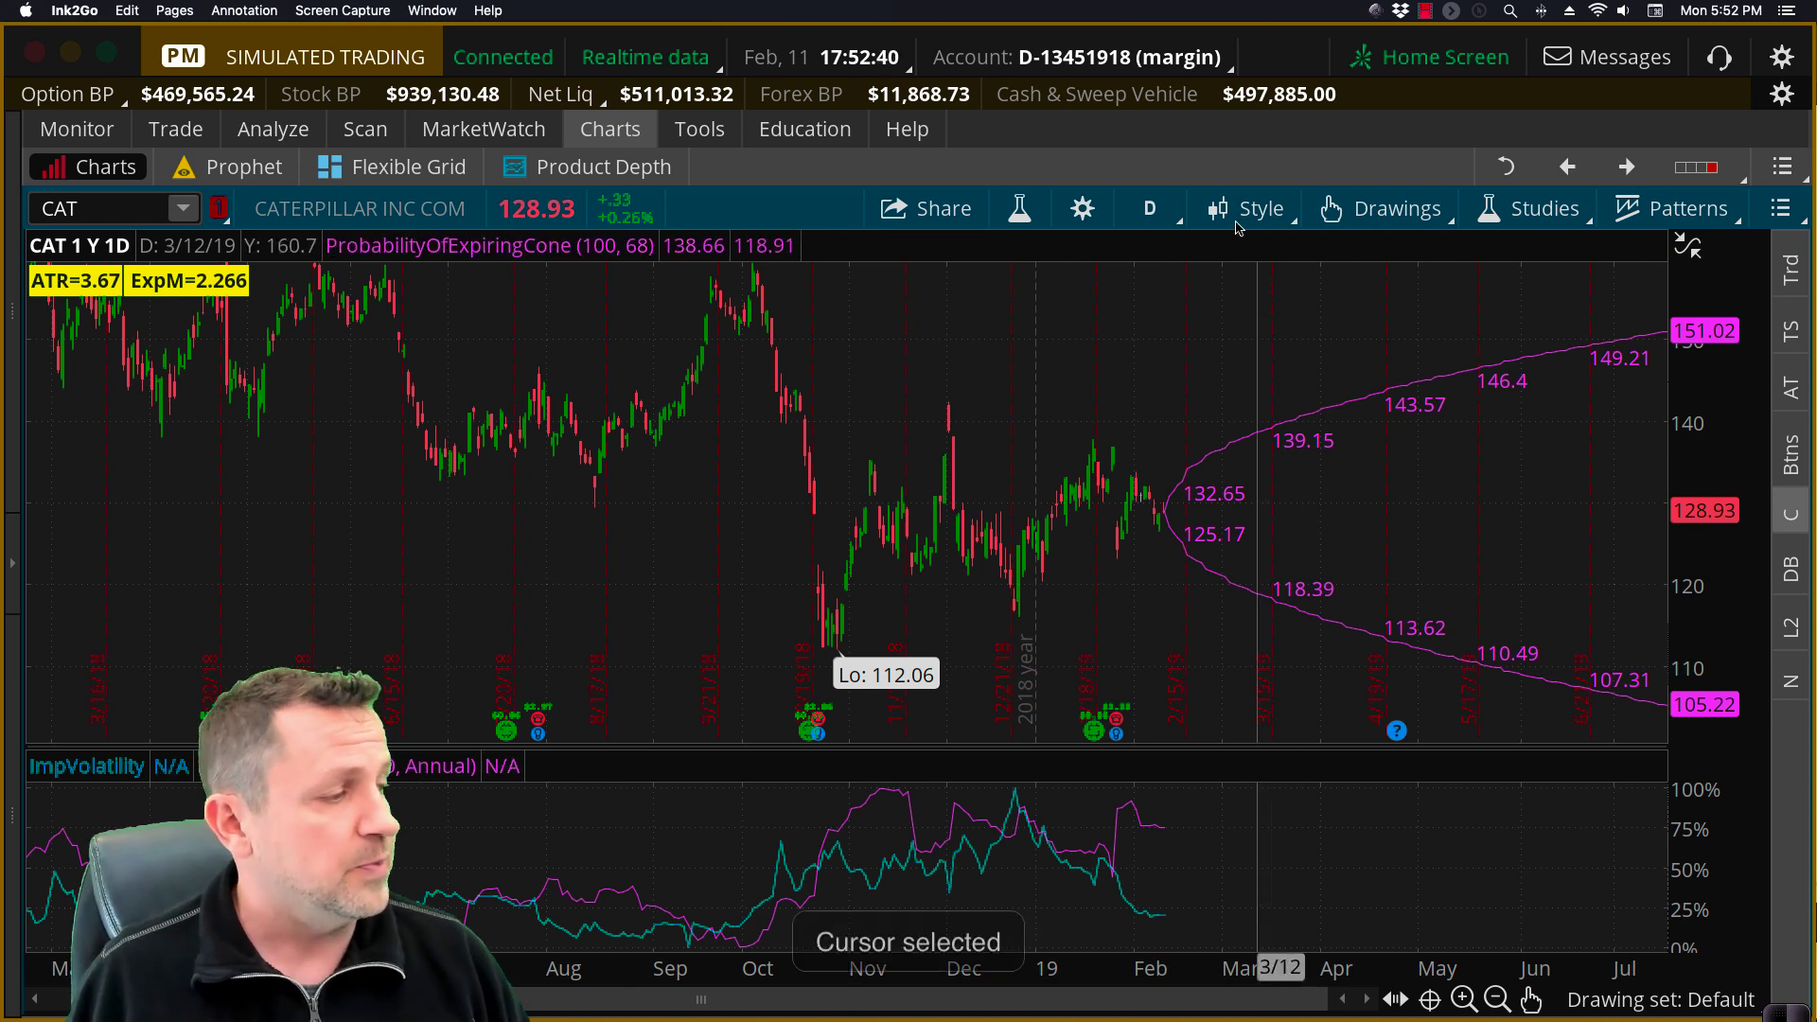
Add a second ProbabilityOfExpiringCone study to the price studies and set its prob range to 80
{"action": "left_click", "coordinate": [1019, 208]}
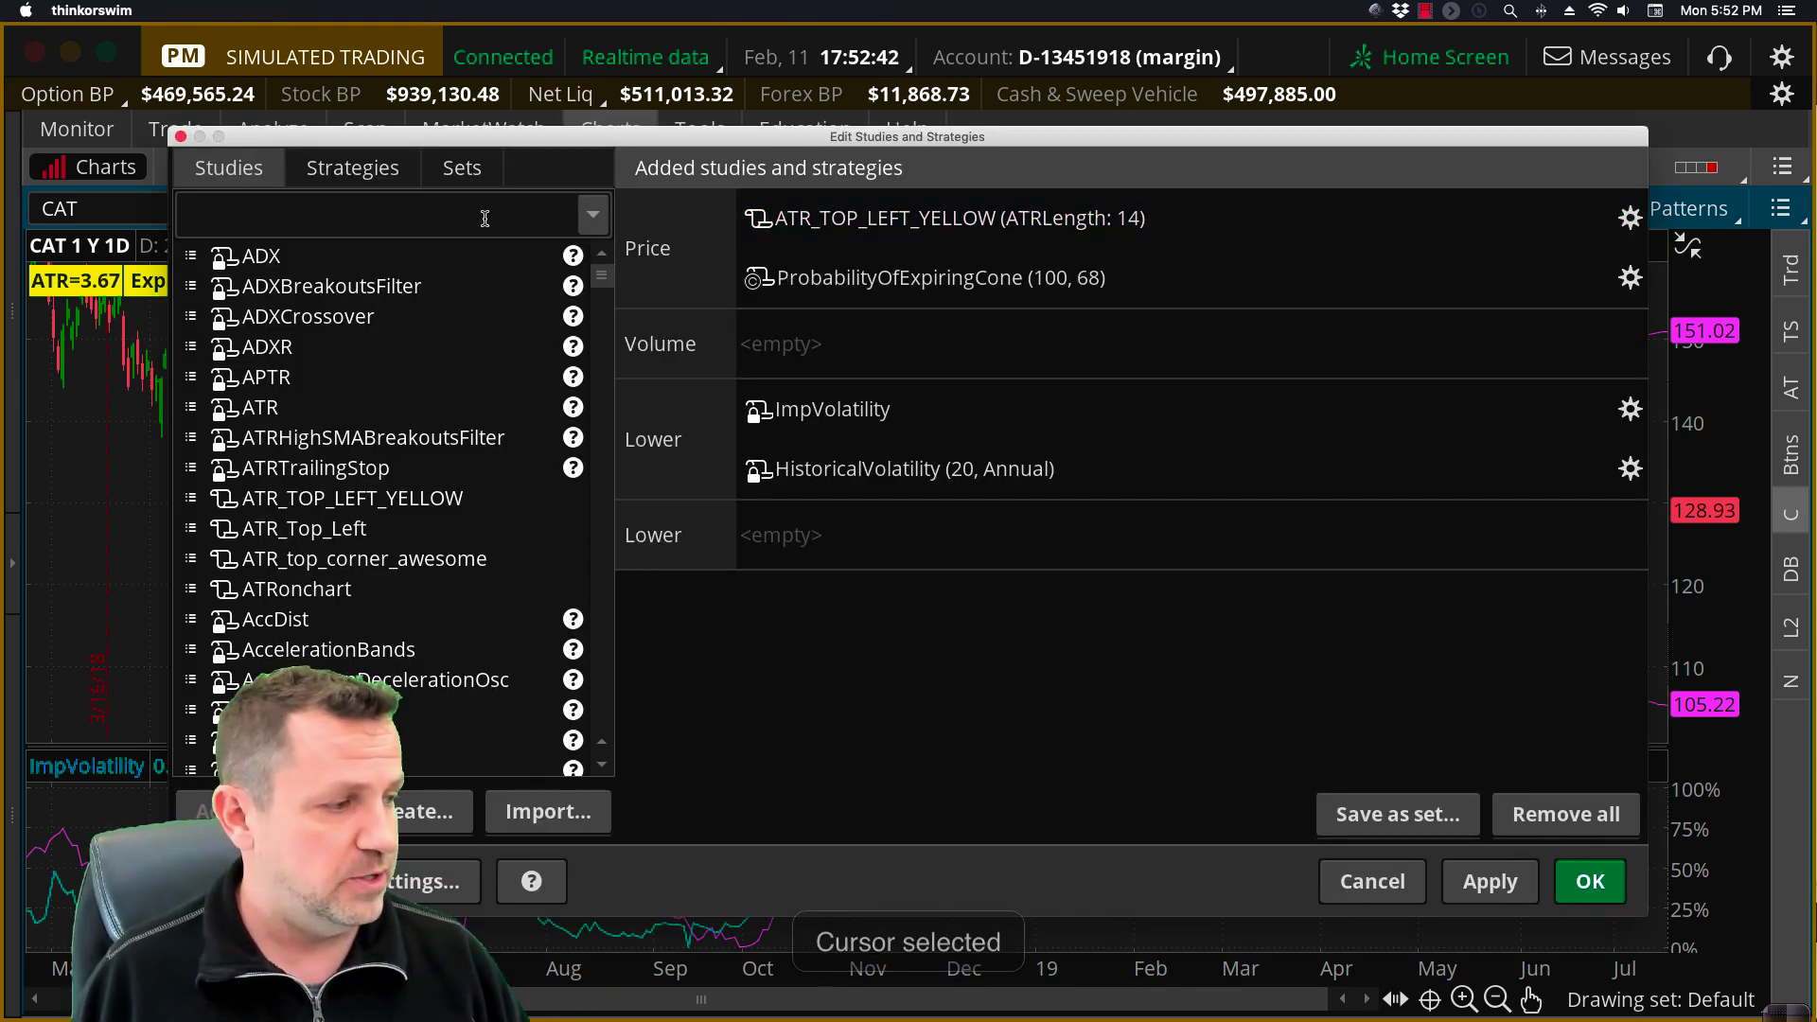
{"action": "left_click", "coordinate": [462, 217]}
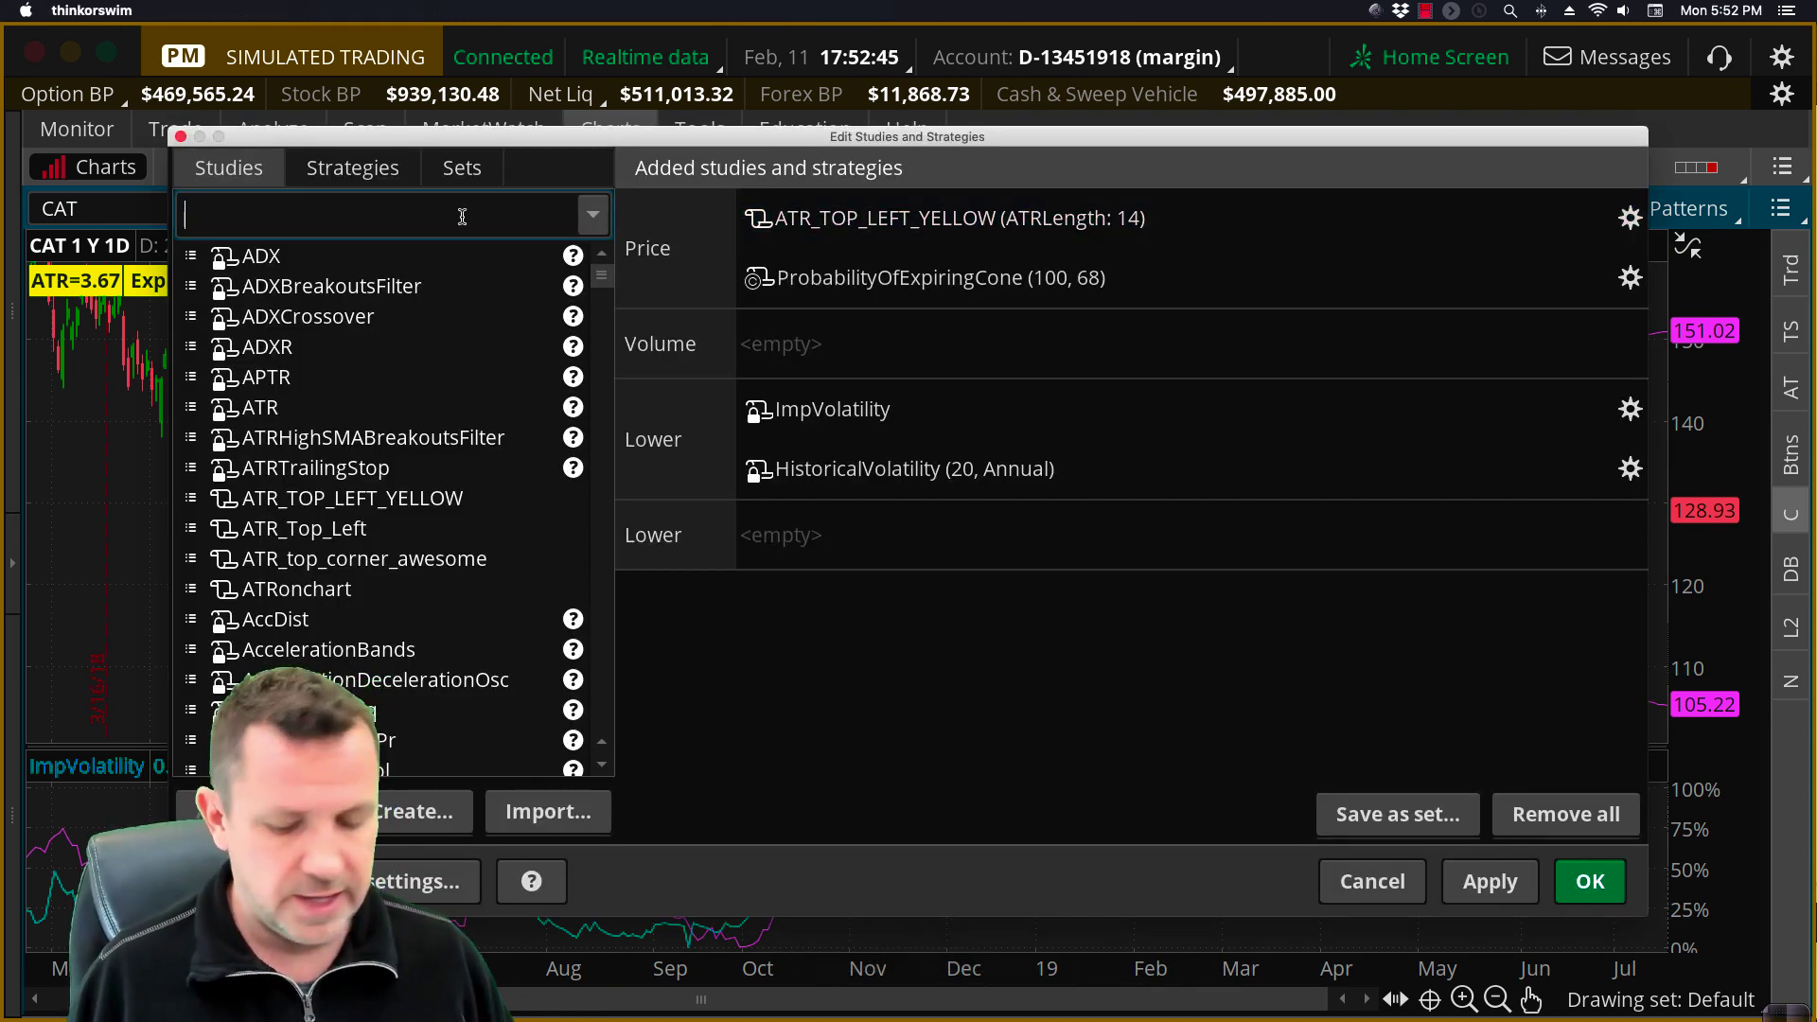
{"action": "type", "text": "prob"}
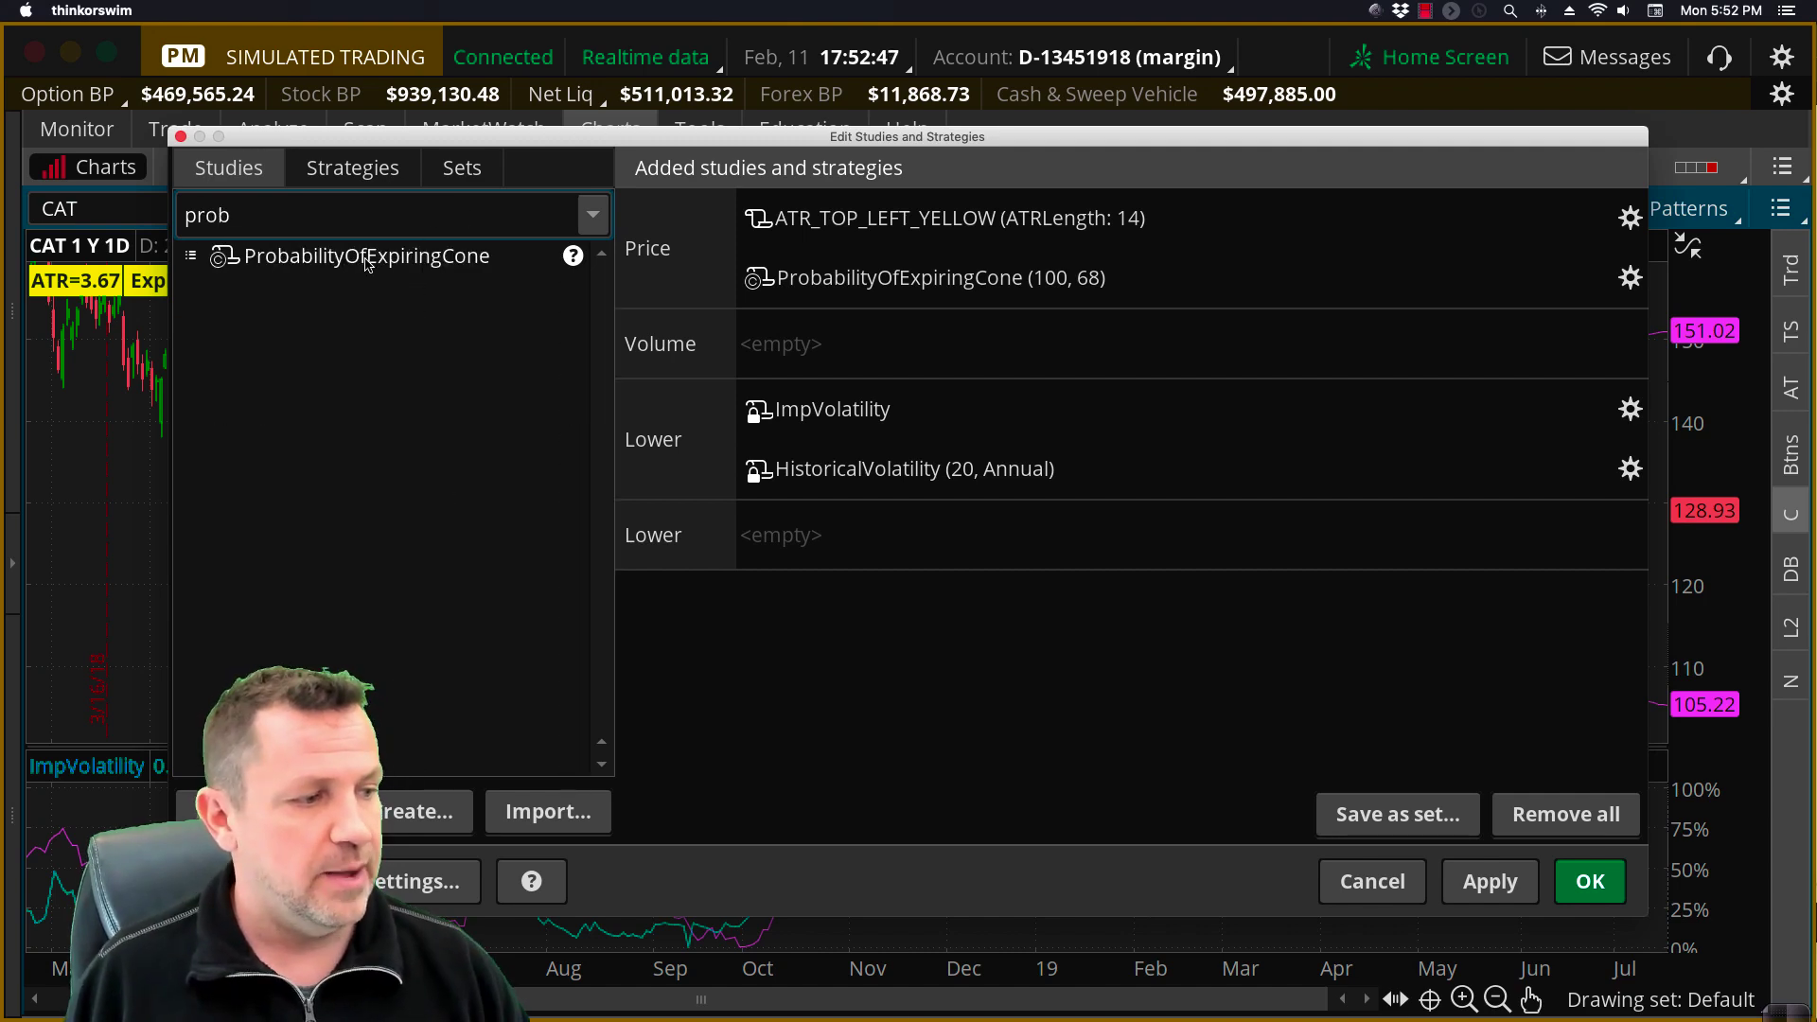
{"action": "double_click", "coordinate": [368, 262]}
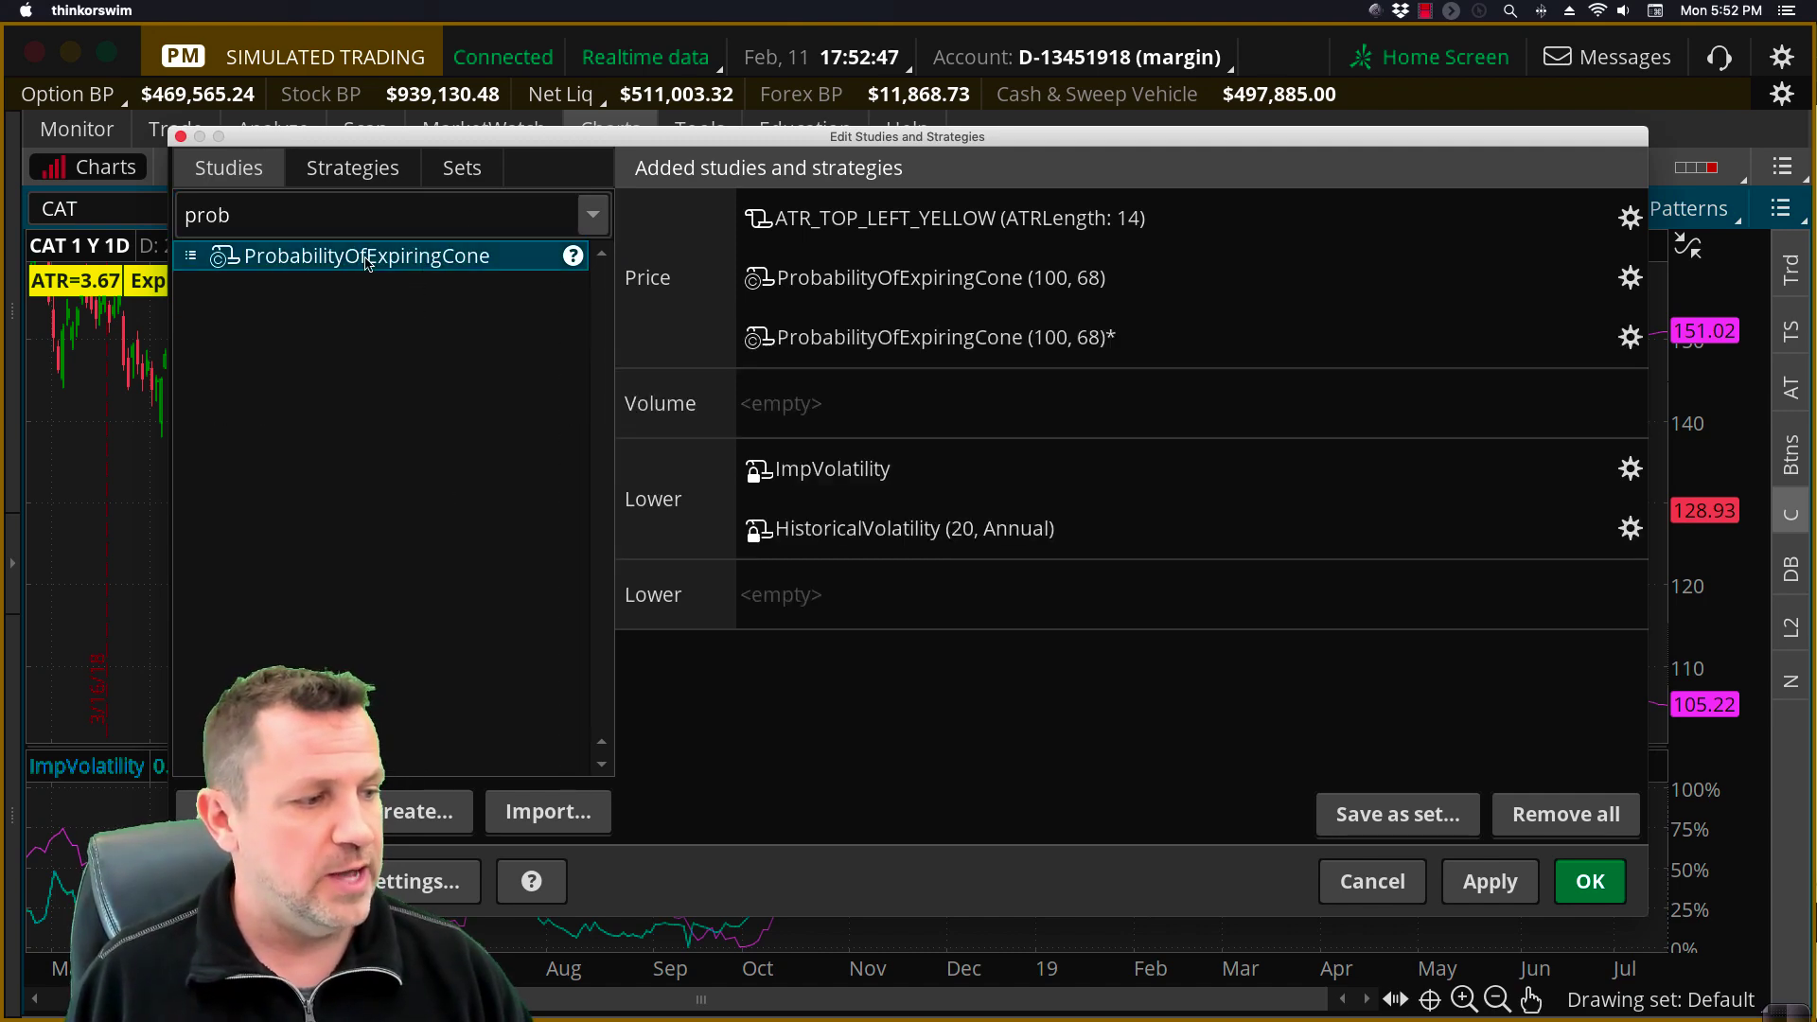
{"action": "left_click", "coordinate": [1630, 339]}
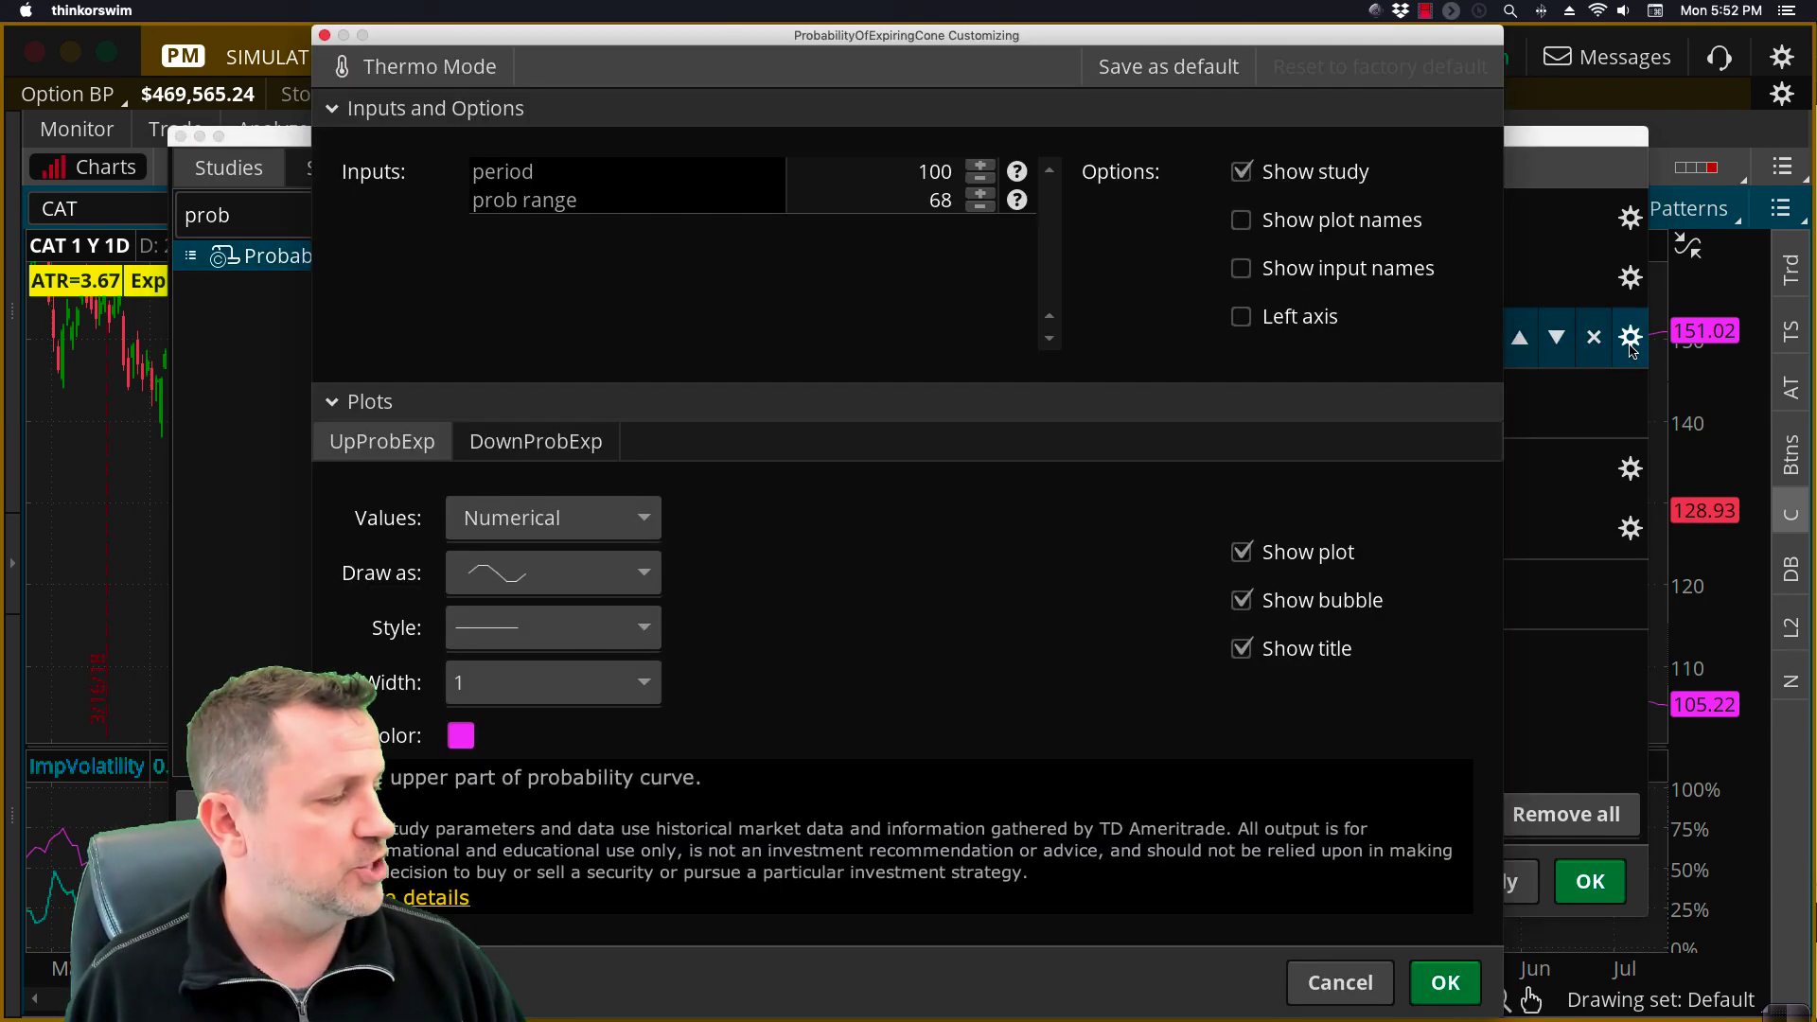
{"action": "double_click", "coordinate": [930, 199]}
{"action": "type", "text": "80"}
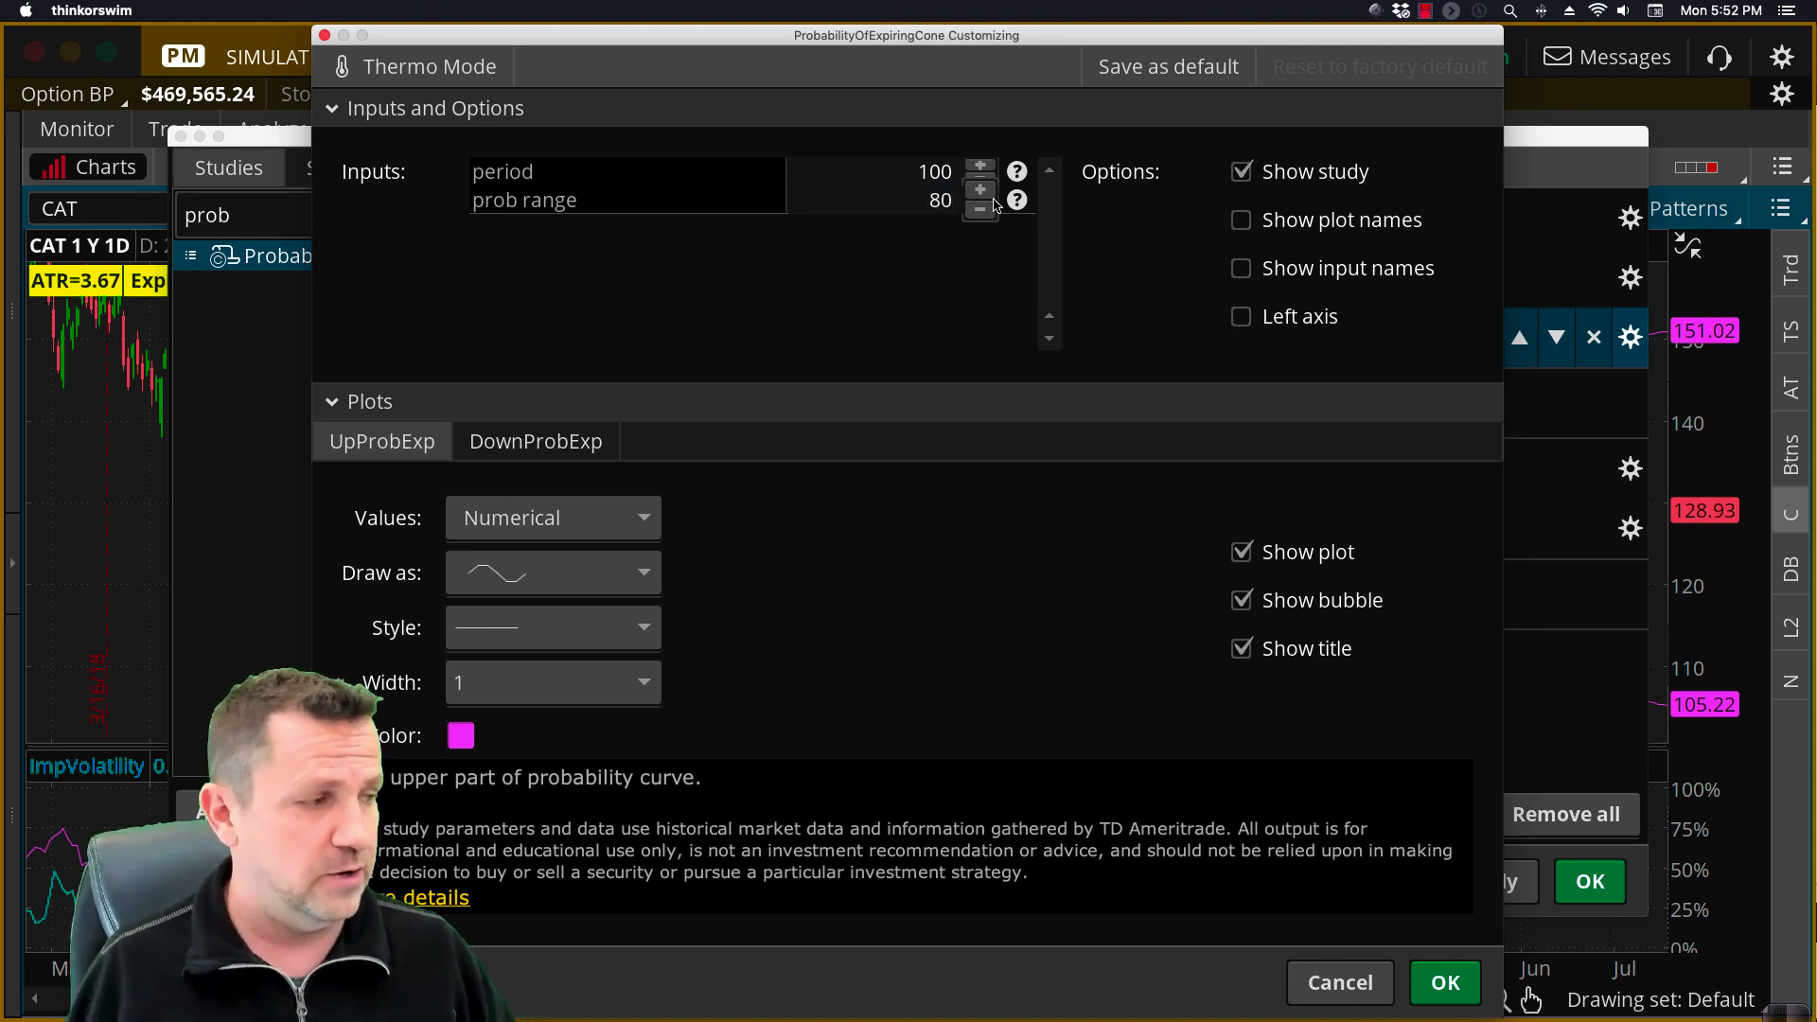
Set the second cone's UpProbExp plot color to blue and apply the studies to the chart
{"action": "left_click", "coordinate": [456, 744]}
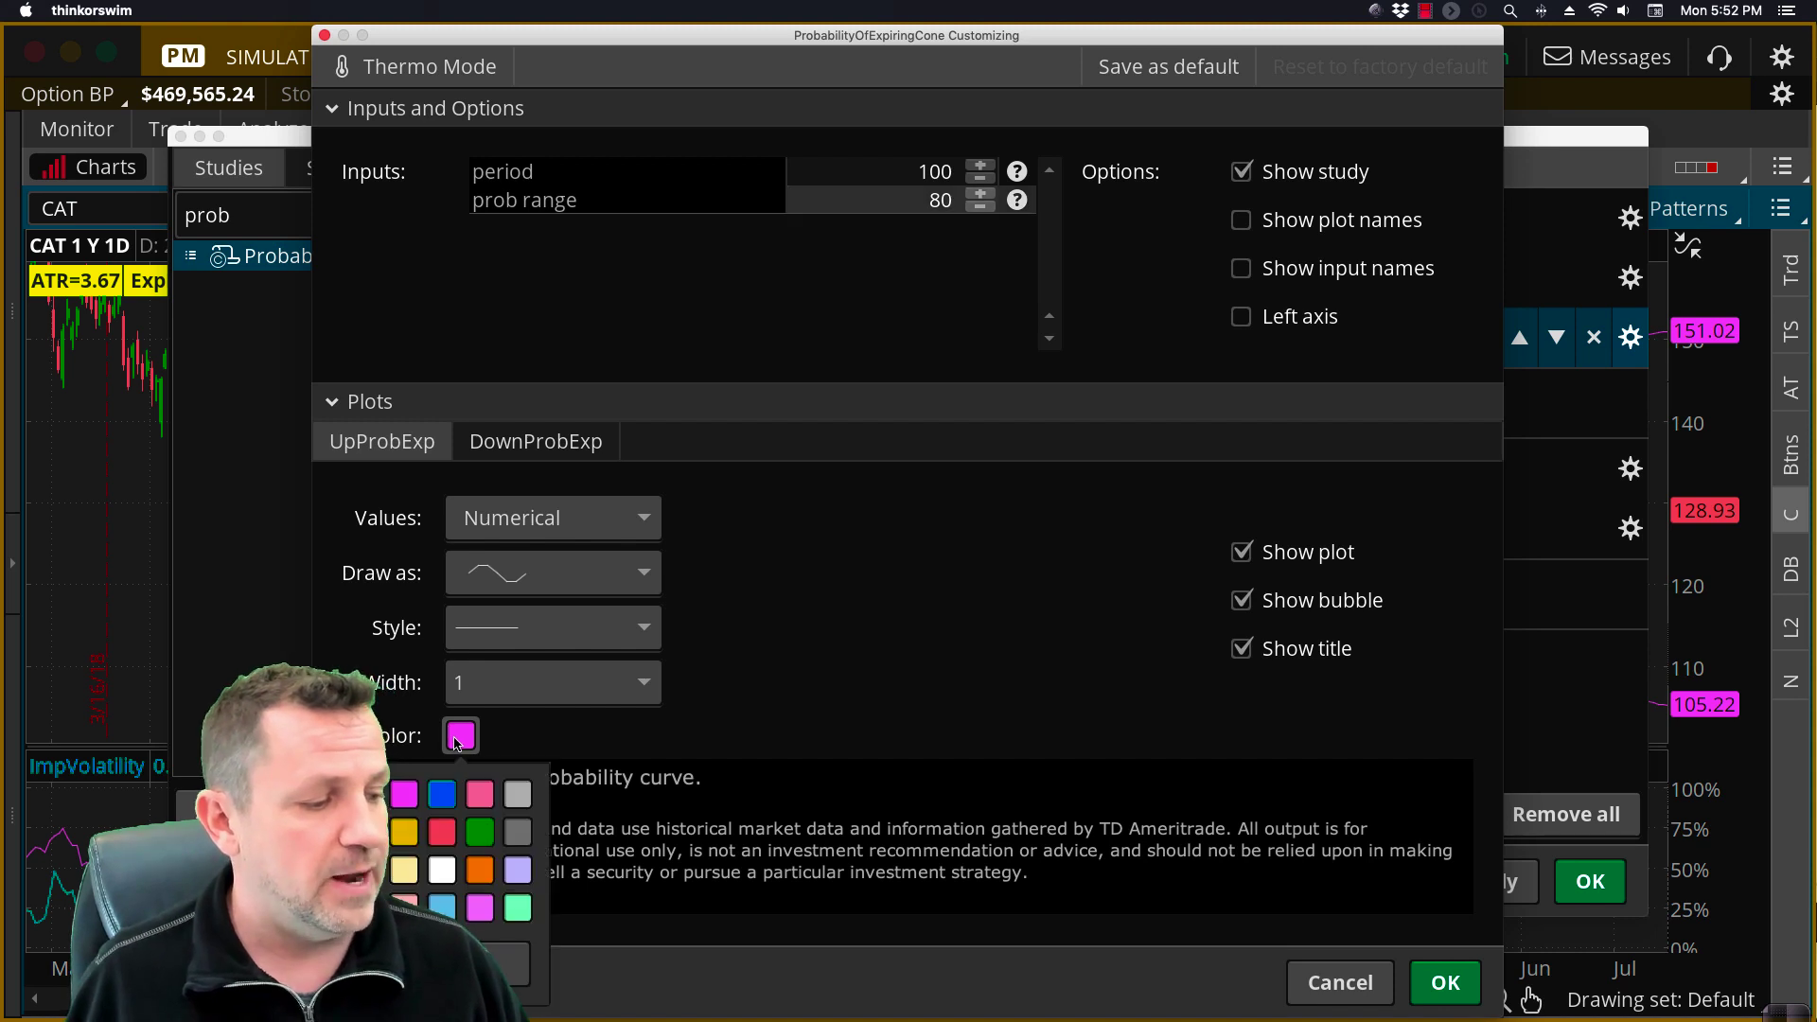
{"action": "left_click", "coordinate": [460, 804]}
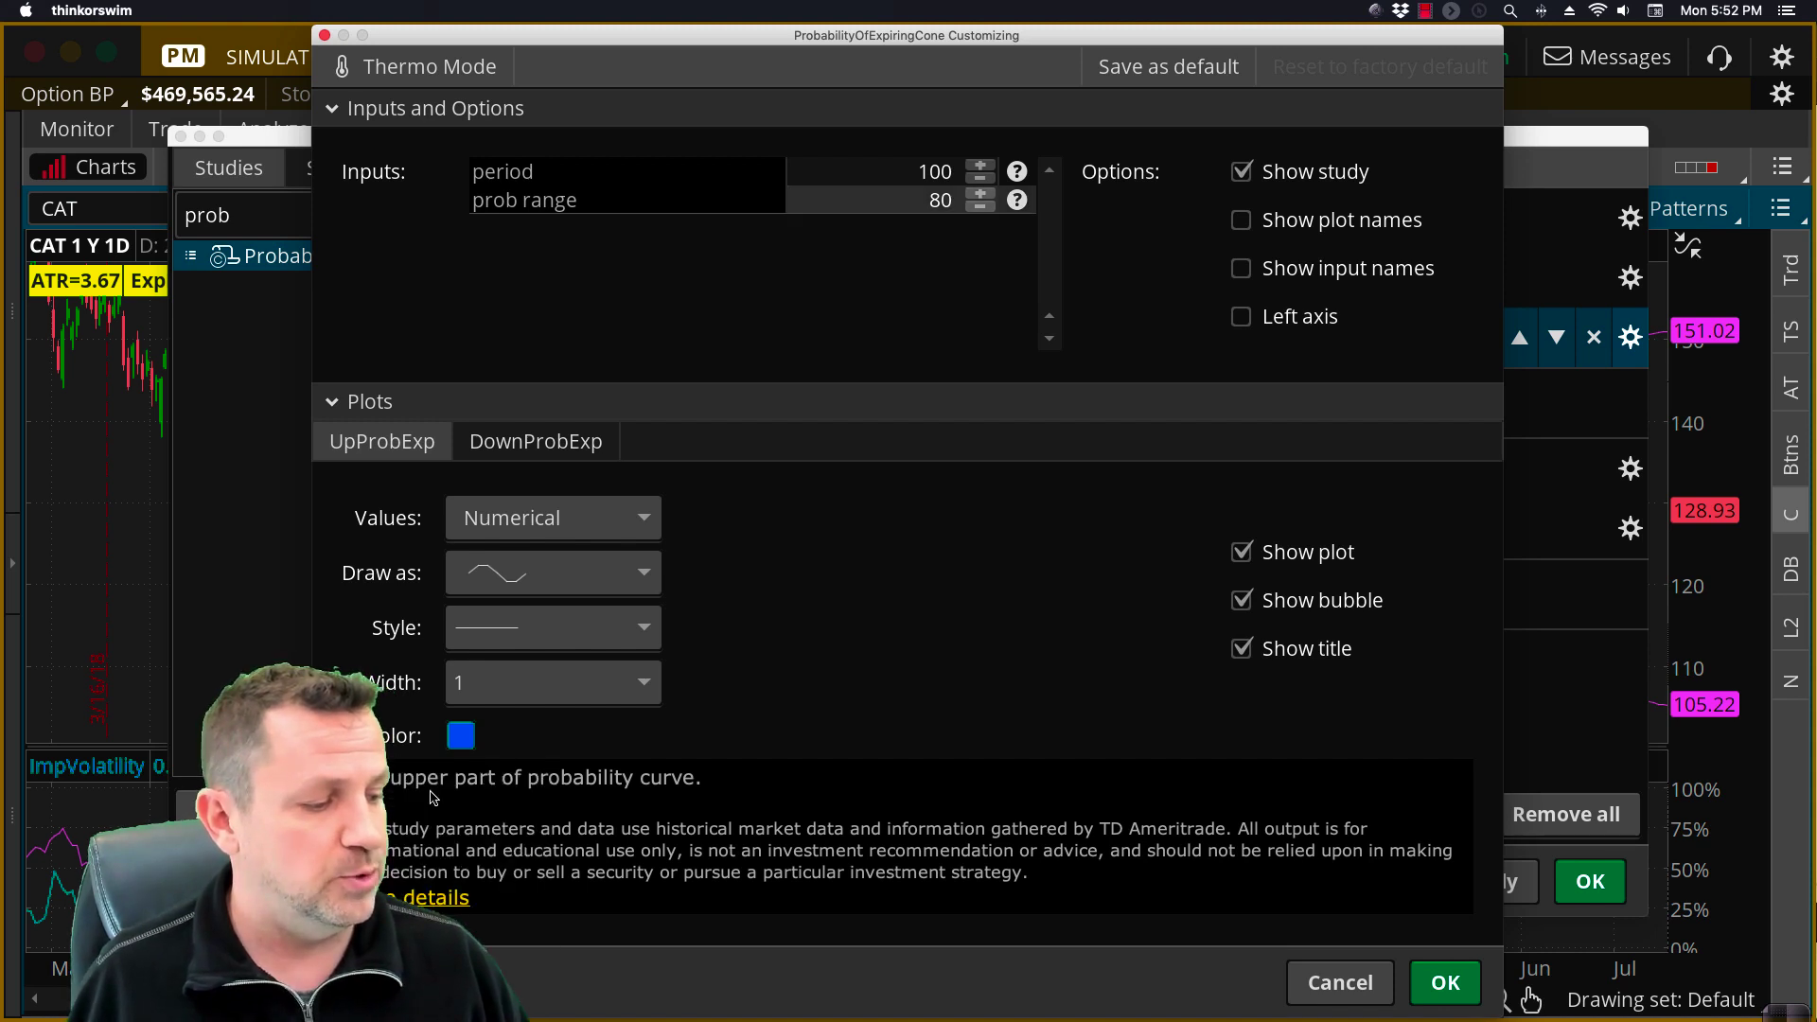
{"action": "left_click", "coordinate": [1431, 984]}
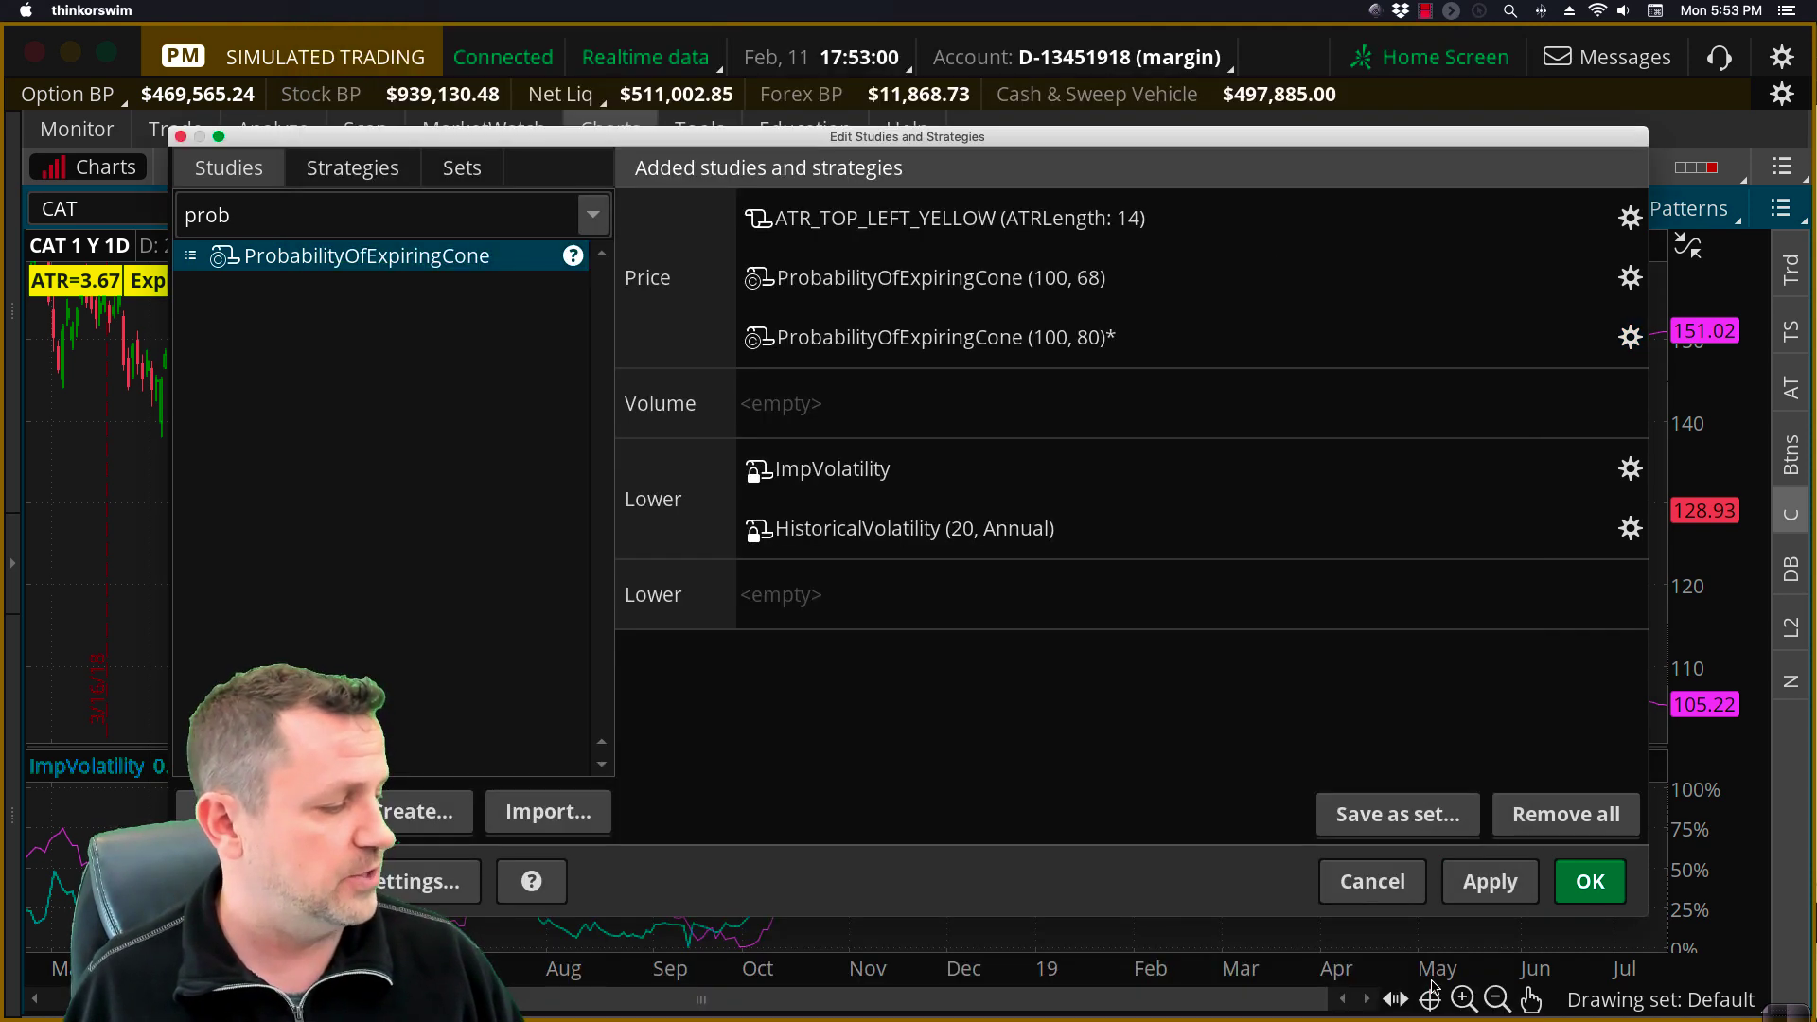
{"action": "left_click", "coordinate": [1490, 881]}
{"action": "left_click", "coordinate": [1590, 881]}
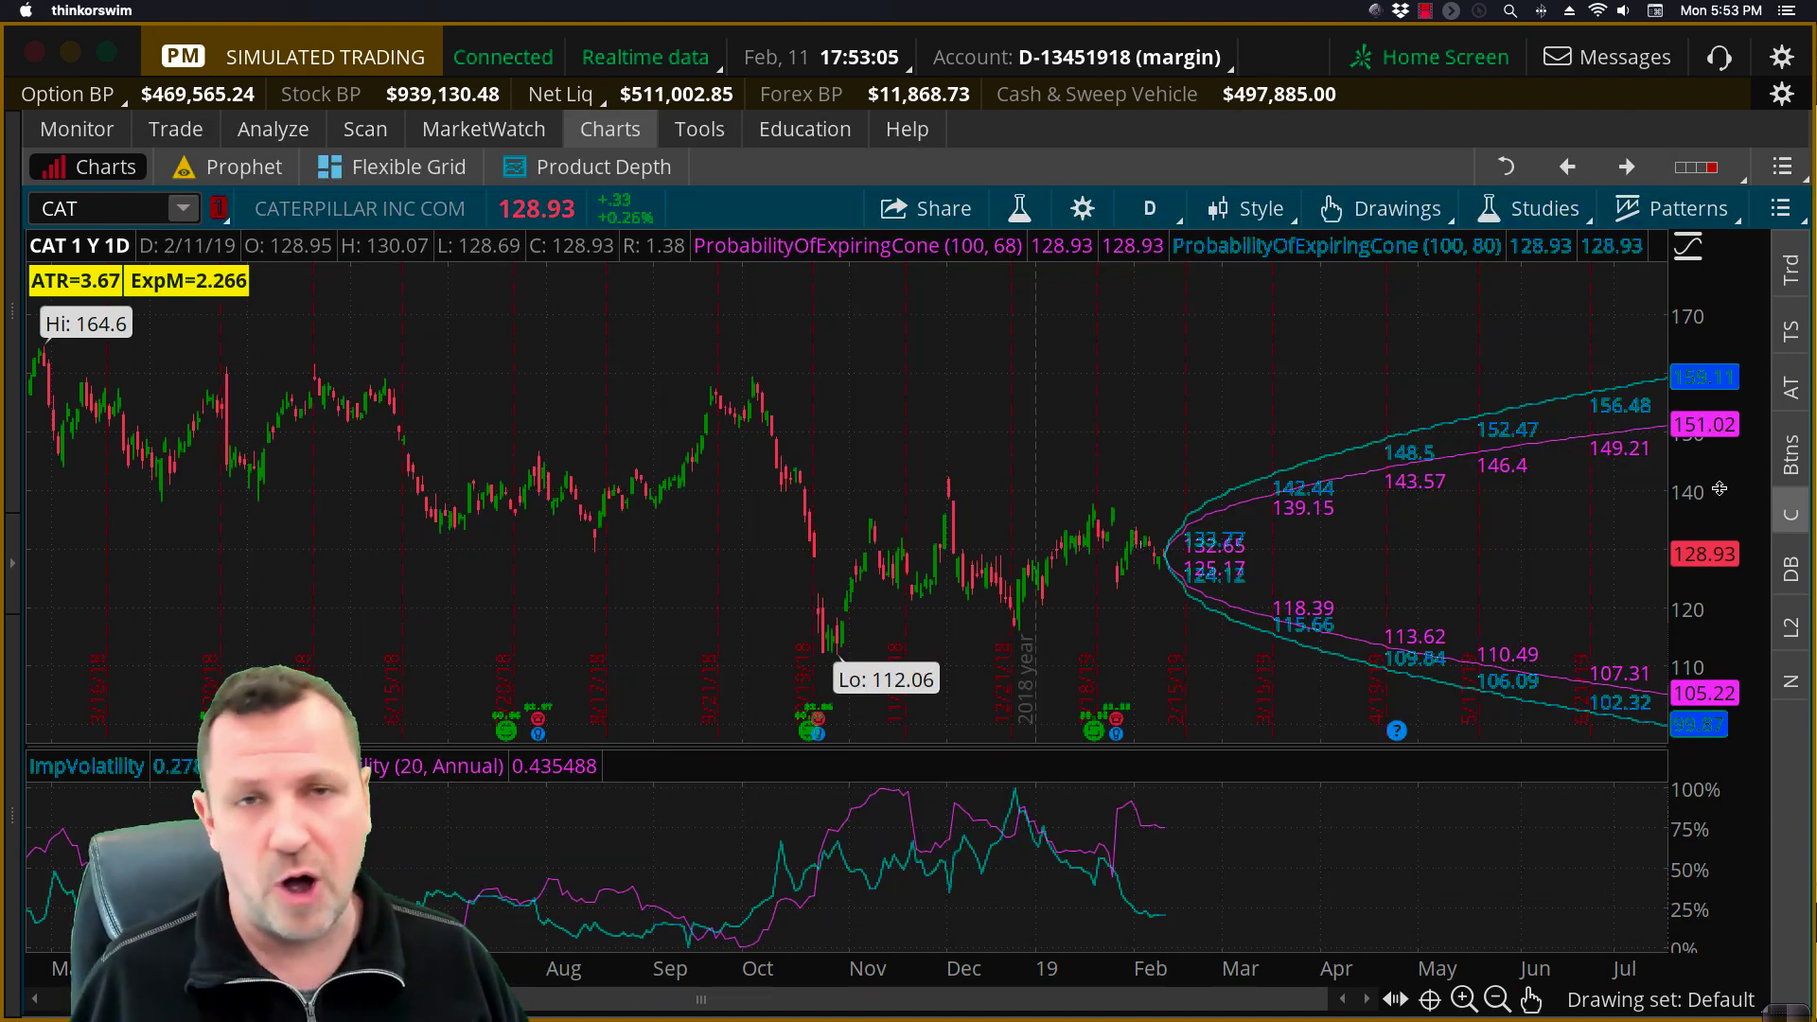
Circle the March expiration in pen and mark the wider cone's lower and upper boundaries at that date
{"action": "left_click_drag", "start_coordinate": [1720, 489], "coordinate": [1720, 534]}
{"action": "left_click_drag", "start_coordinate": [1436, 550], "coordinate": [1428, 466]}
{"action": "key", "text": "ctrl+shift+p"}
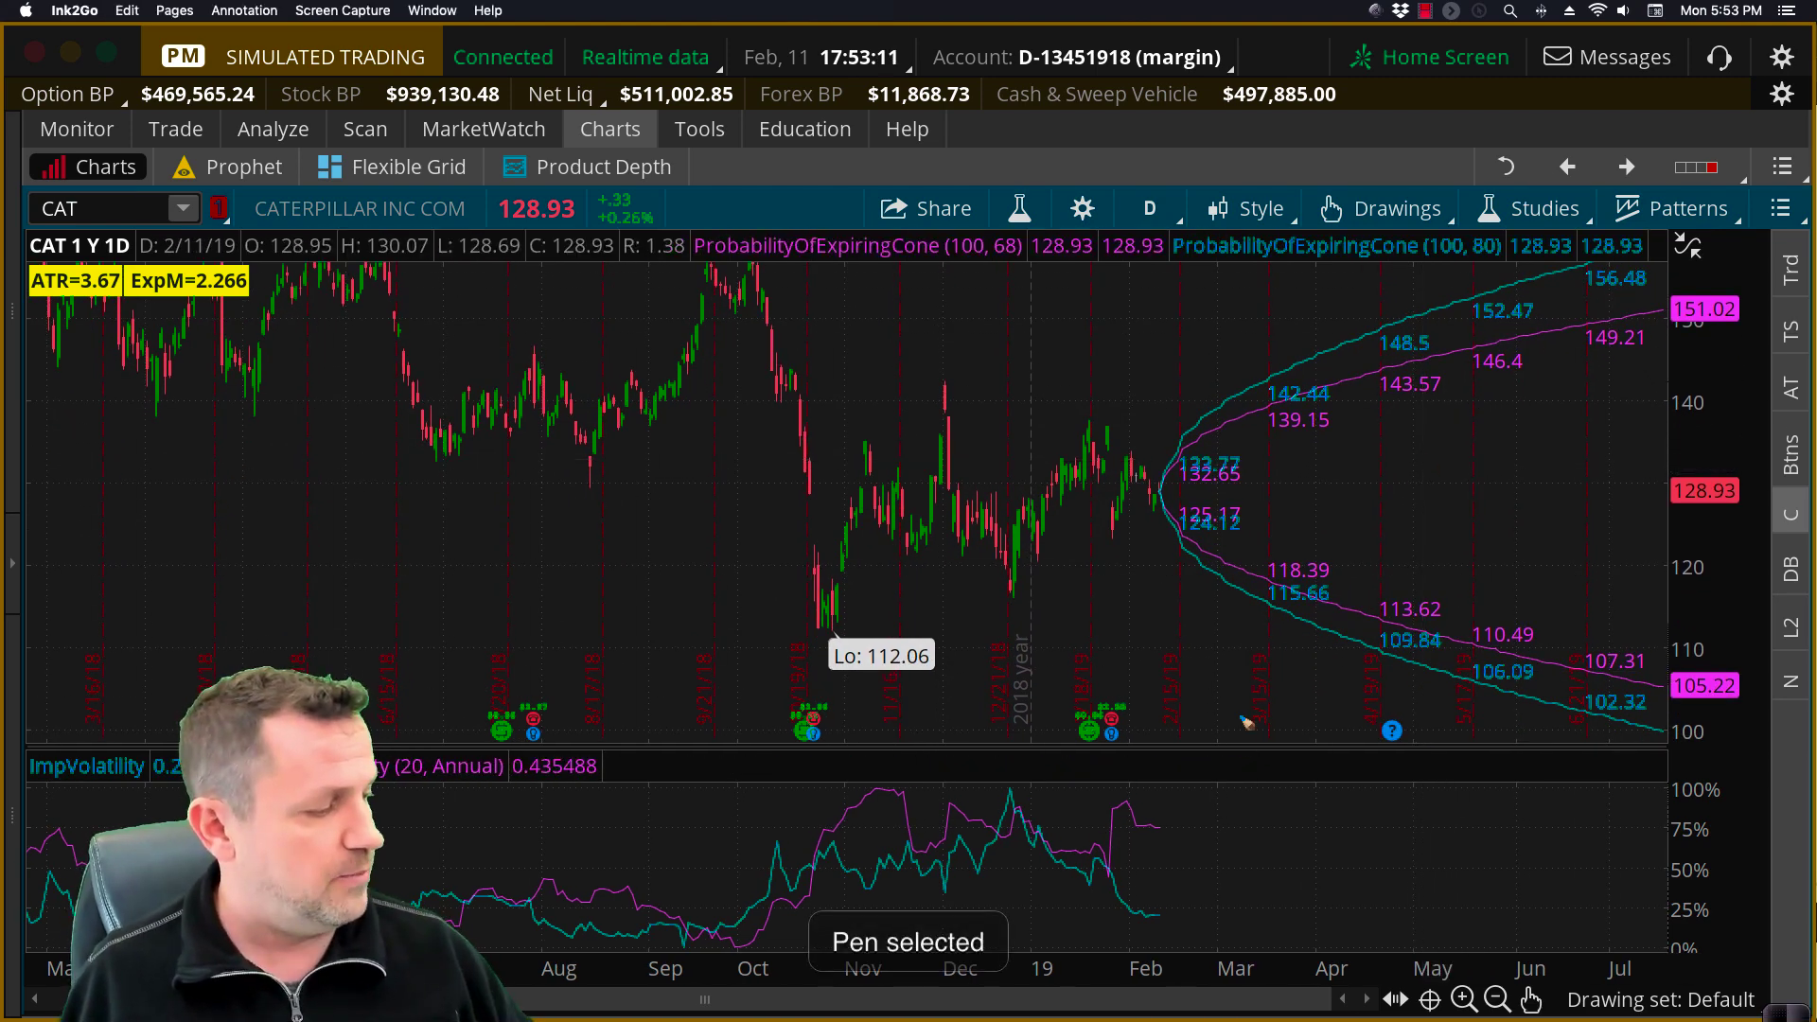
{"action": "mouse_move", "coordinate": [1284, 653]}
{"action": "left_mouse_down"}
{"action": "mouse_move", "coordinate": [1282, 611]}
{"action": "mouse_move", "coordinate": [1251, 616]}
{"action": "left_mouse_up"}
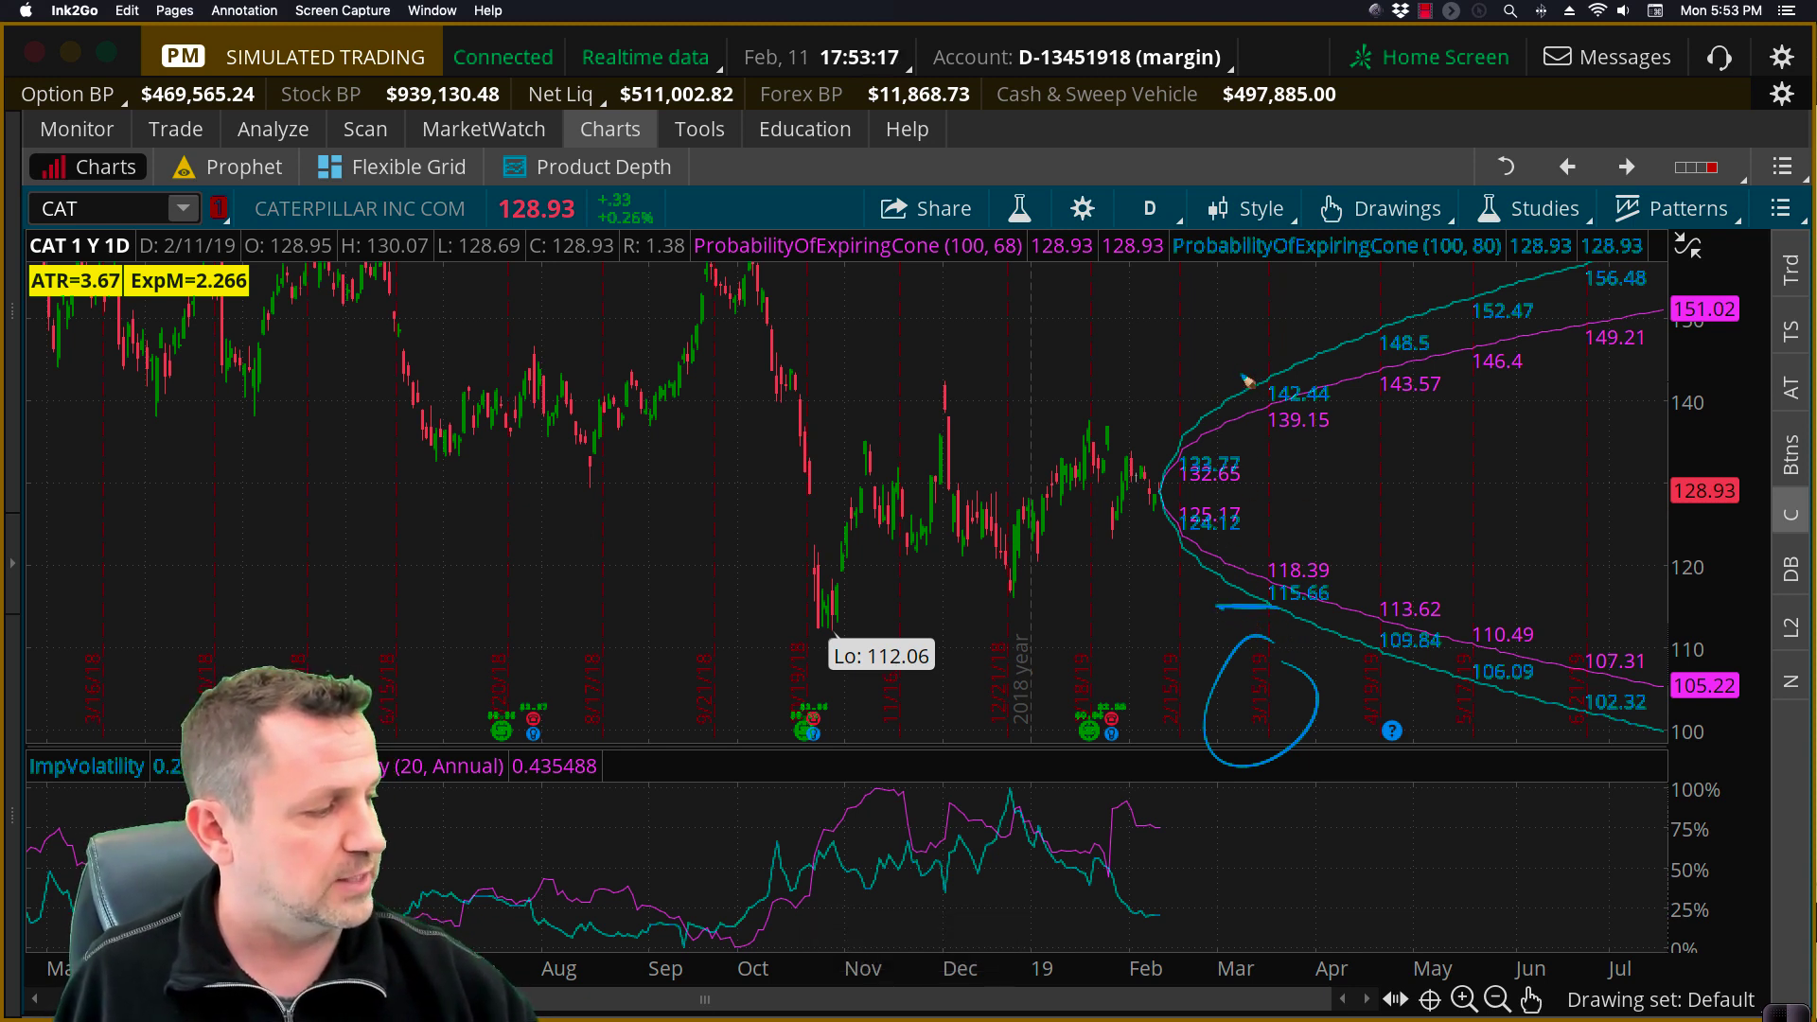
{"action": "left_click_drag", "start_coordinate": [1232, 371], "coordinate": [1275, 369]}
Circle the latest implied volatility with a rising arrow and draw a two-headed vertical arrow inside the cones
{"action": "mouse_move", "coordinate": [1193, 894]}
{"action": "left_mouse_down"}
{"action": "mouse_move", "coordinate": [1112, 946]}
{"action": "mouse_move", "coordinate": [1103, 916]}
{"action": "left_mouse_up"}
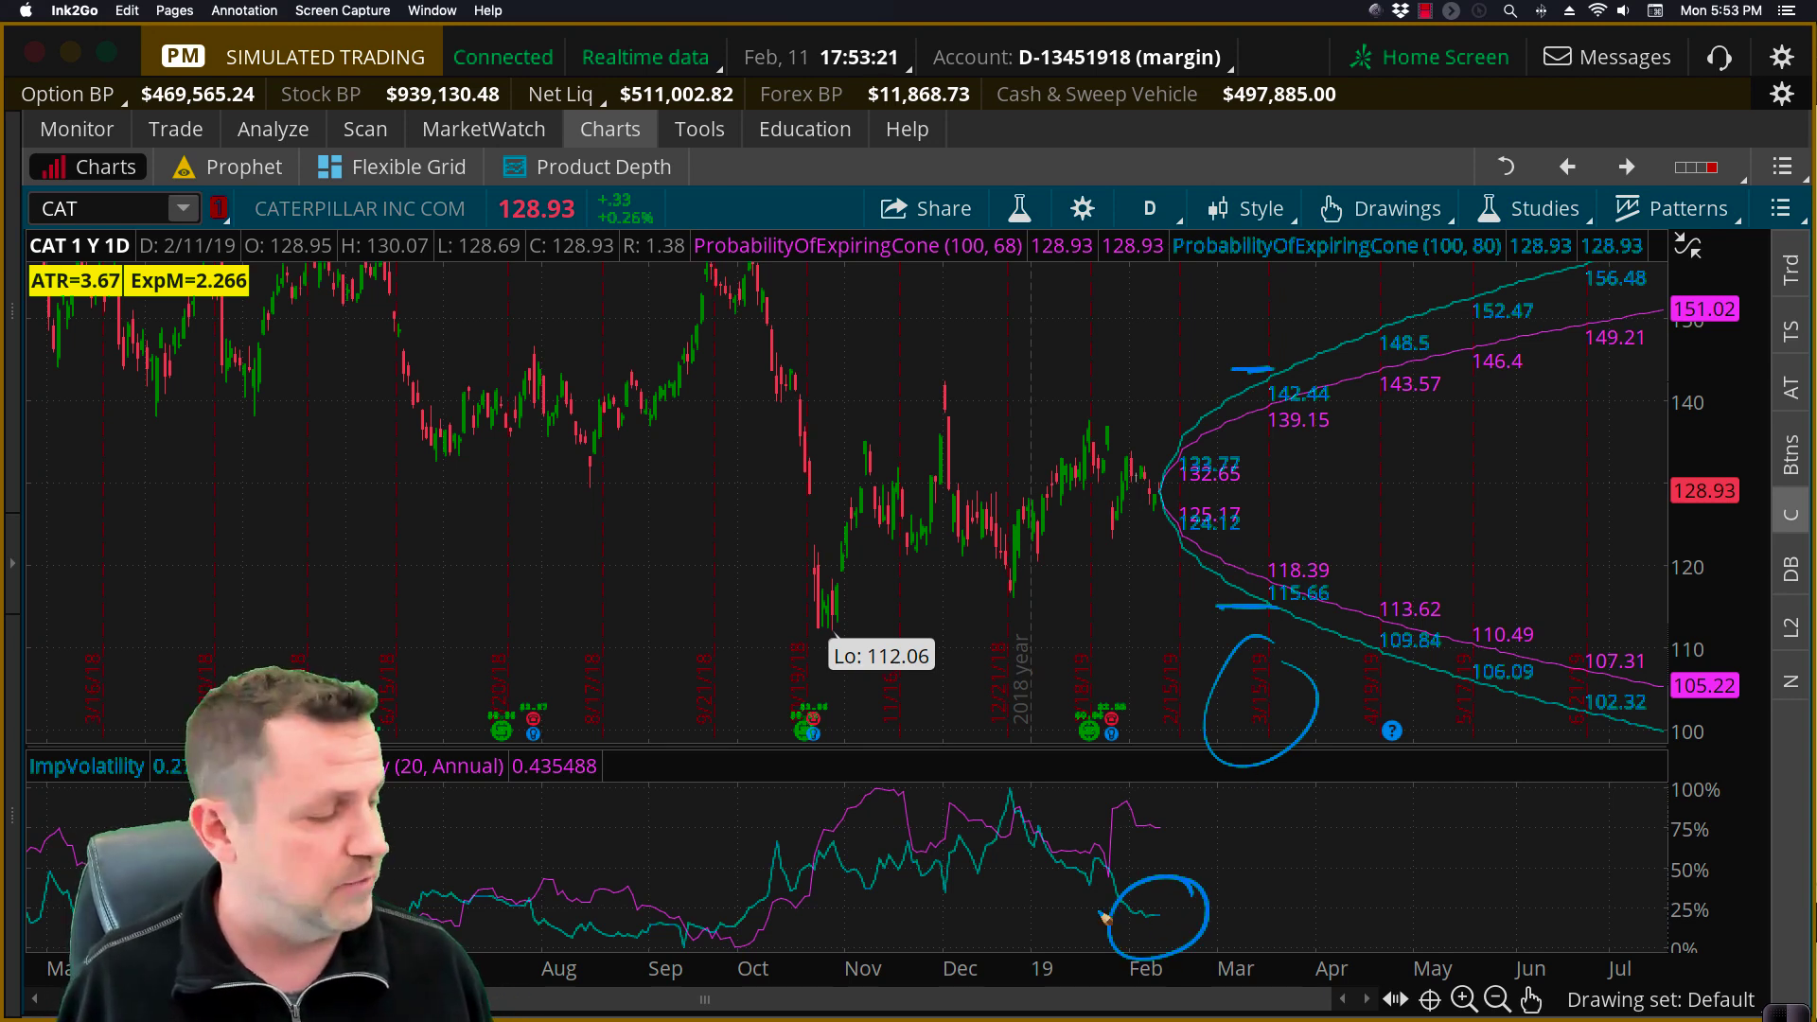
{"action": "left_click_drag", "start_coordinate": [1167, 918], "coordinate": [1251, 842]}
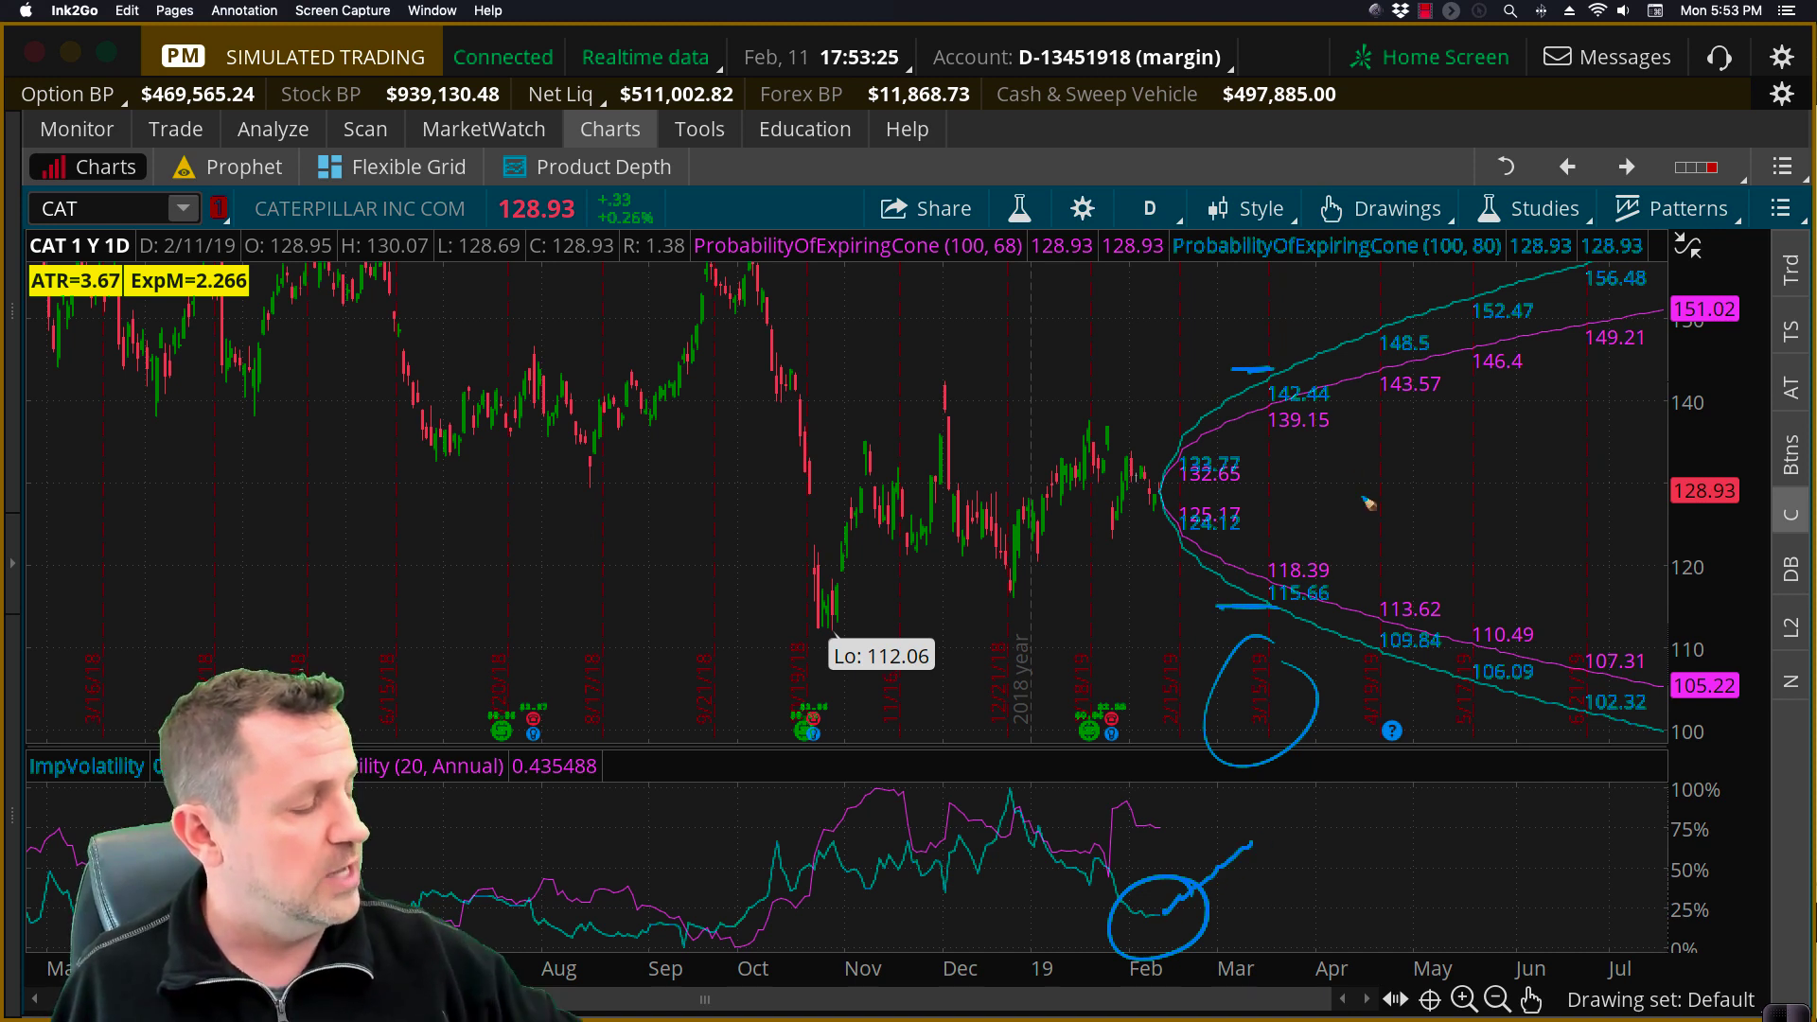
{"action": "mouse_move", "coordinate": [1366, 502]}
{"action": "left_mouse_down"}
{"action": "mouse_move", "coordinate": [1344, 416]}
{"action": "mouse_move", "coordinate": [1366, 406]}
{"action": "left_mouse_up"}
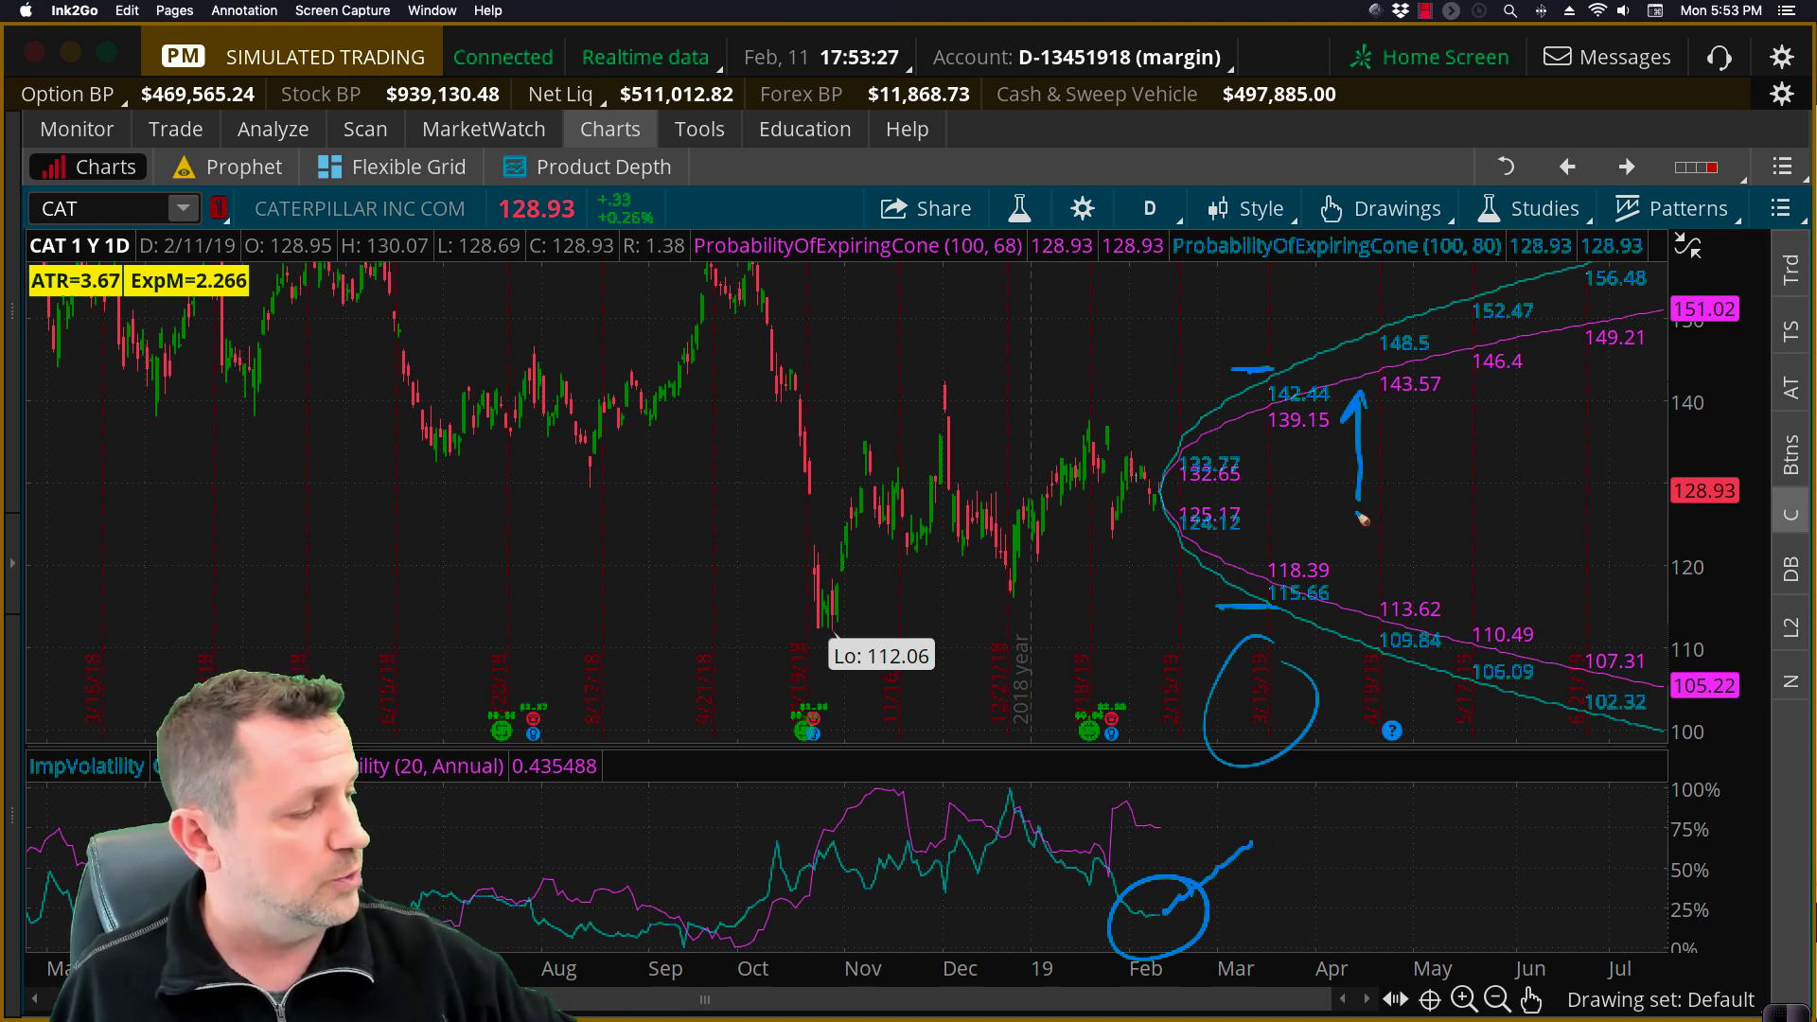
{"action": "mouse_move", "coordinate": [1359, 544]}
{"action": "left_mouse_down"}
{"action": "mouse_move", "coordinate": [1353, 577]}
{"action": "mouse_move", "coordinate": [1365, 545]}
{"action": "left_mouse_up"}
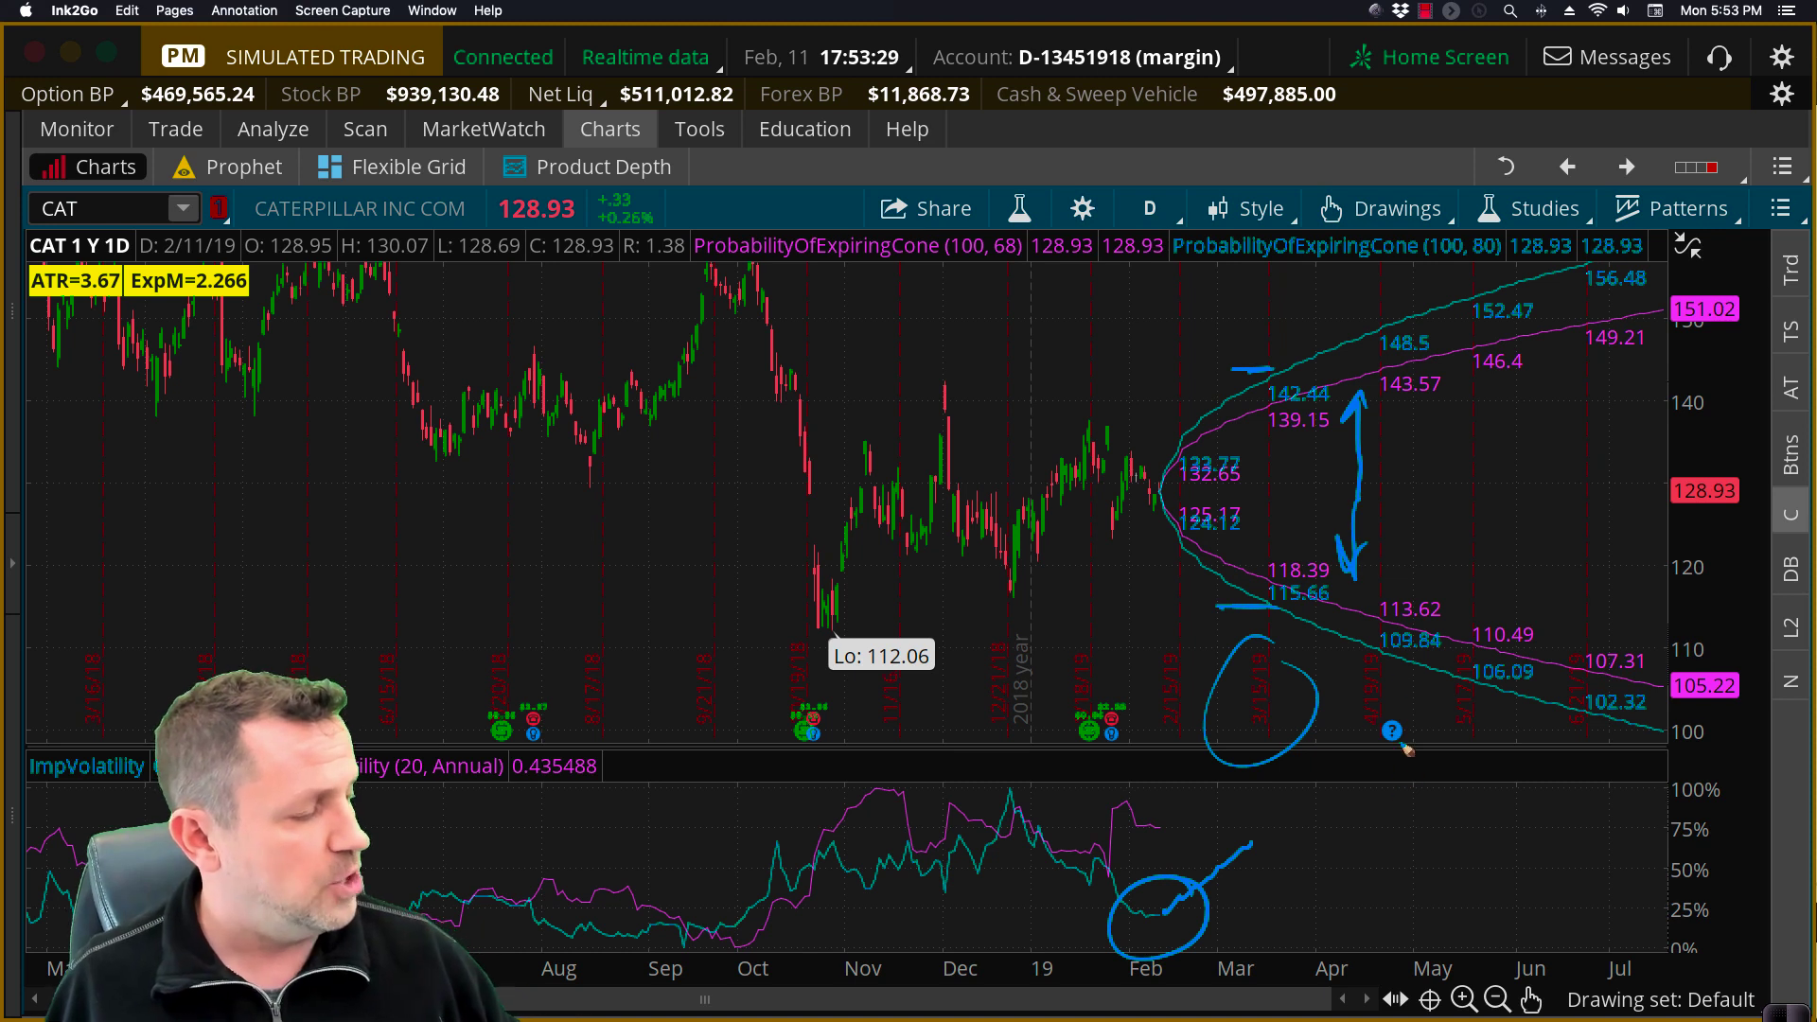
Point an arrow at the May expiration, mark the wider cone's 106.09 and 152.47 levels there, and clear the ink
{"action": "left_click_drag", "start_coordinate": [1413, 861], "coordinate": [1484, 757]}
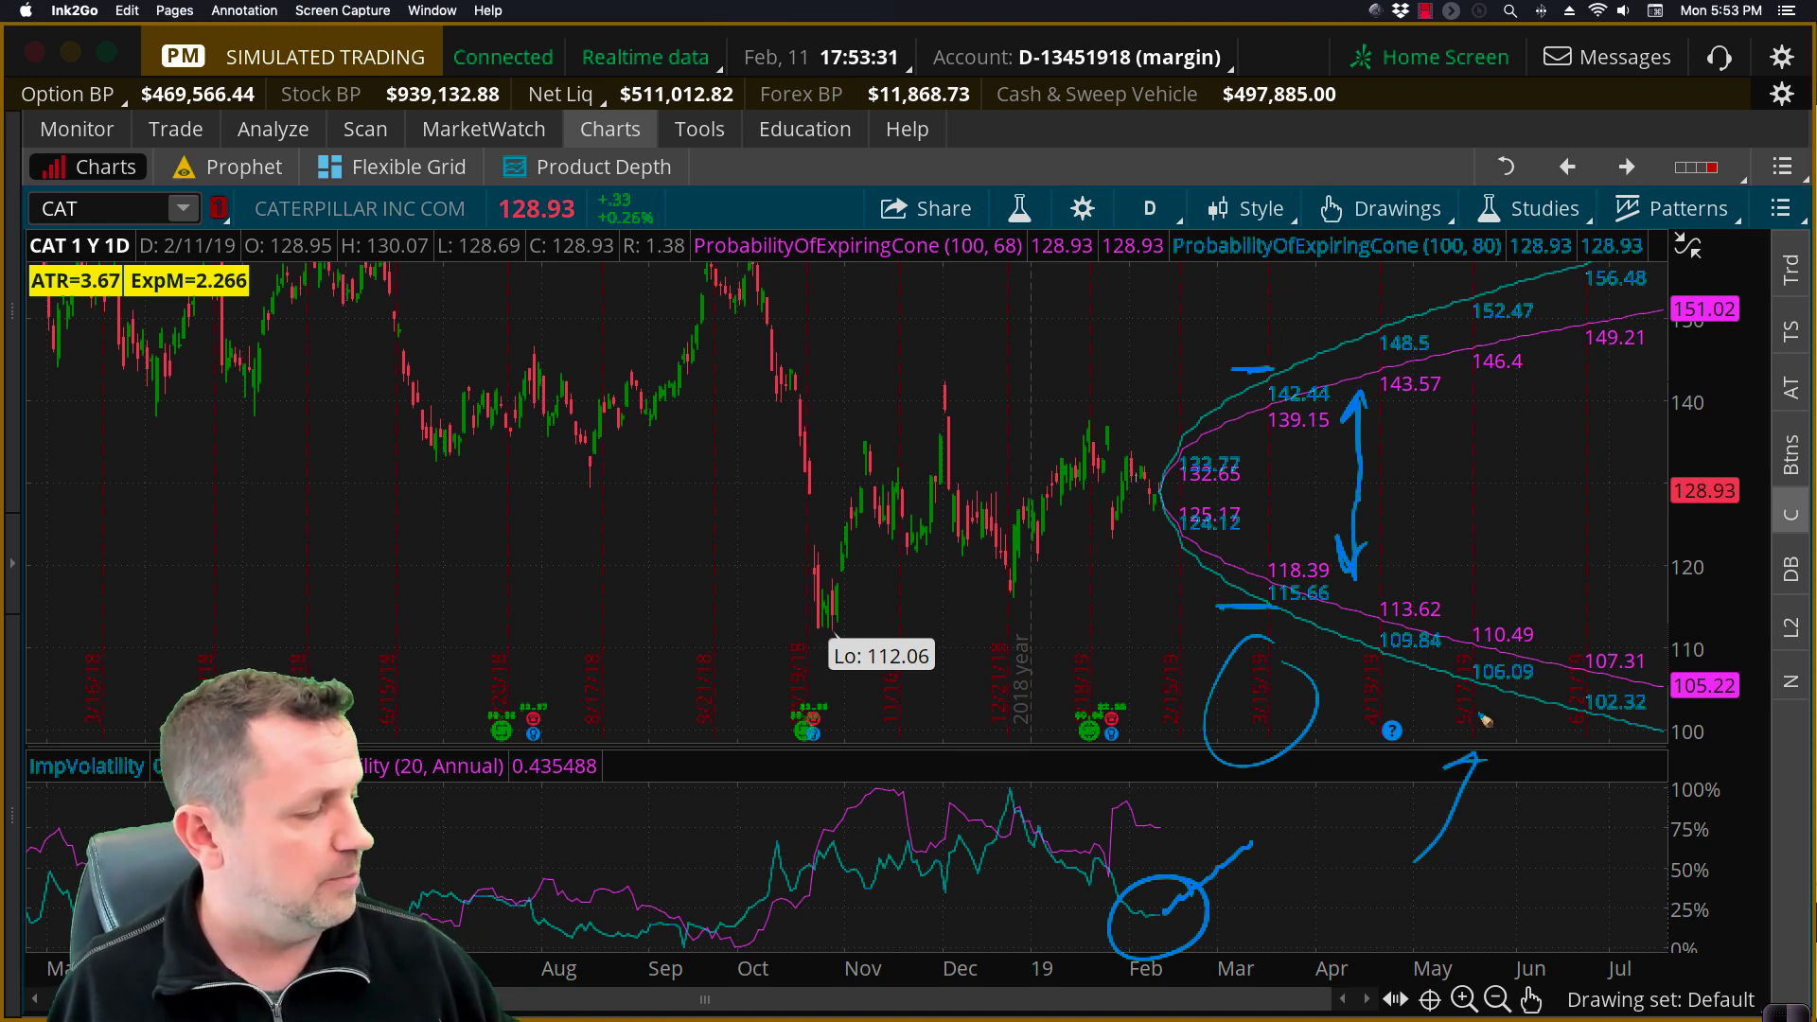
{"action": "left_click_drag", "start_coordinate": [1429, 690], "coordinate": [1491, 690]}
{"action": "left_click_drag", "start_coordinate": [1476, 293], "coordinate": [1423, 294]}
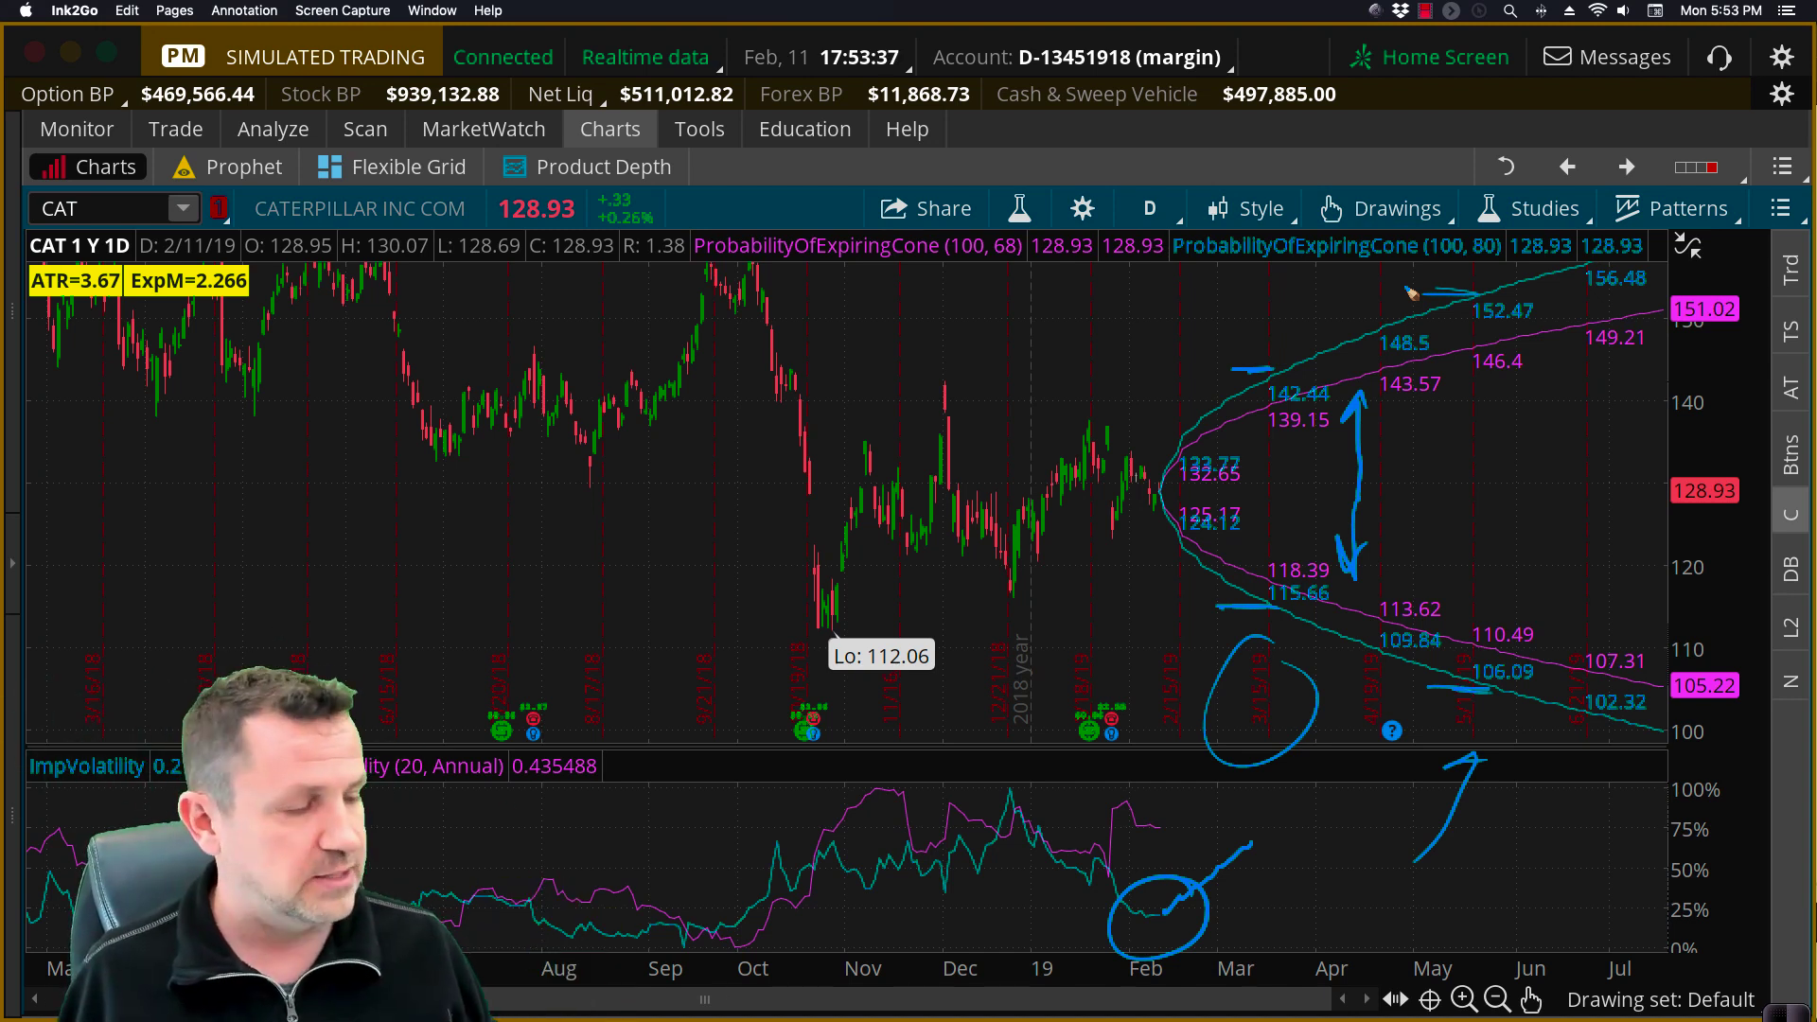
{"action": "key", "text": "super+k"}
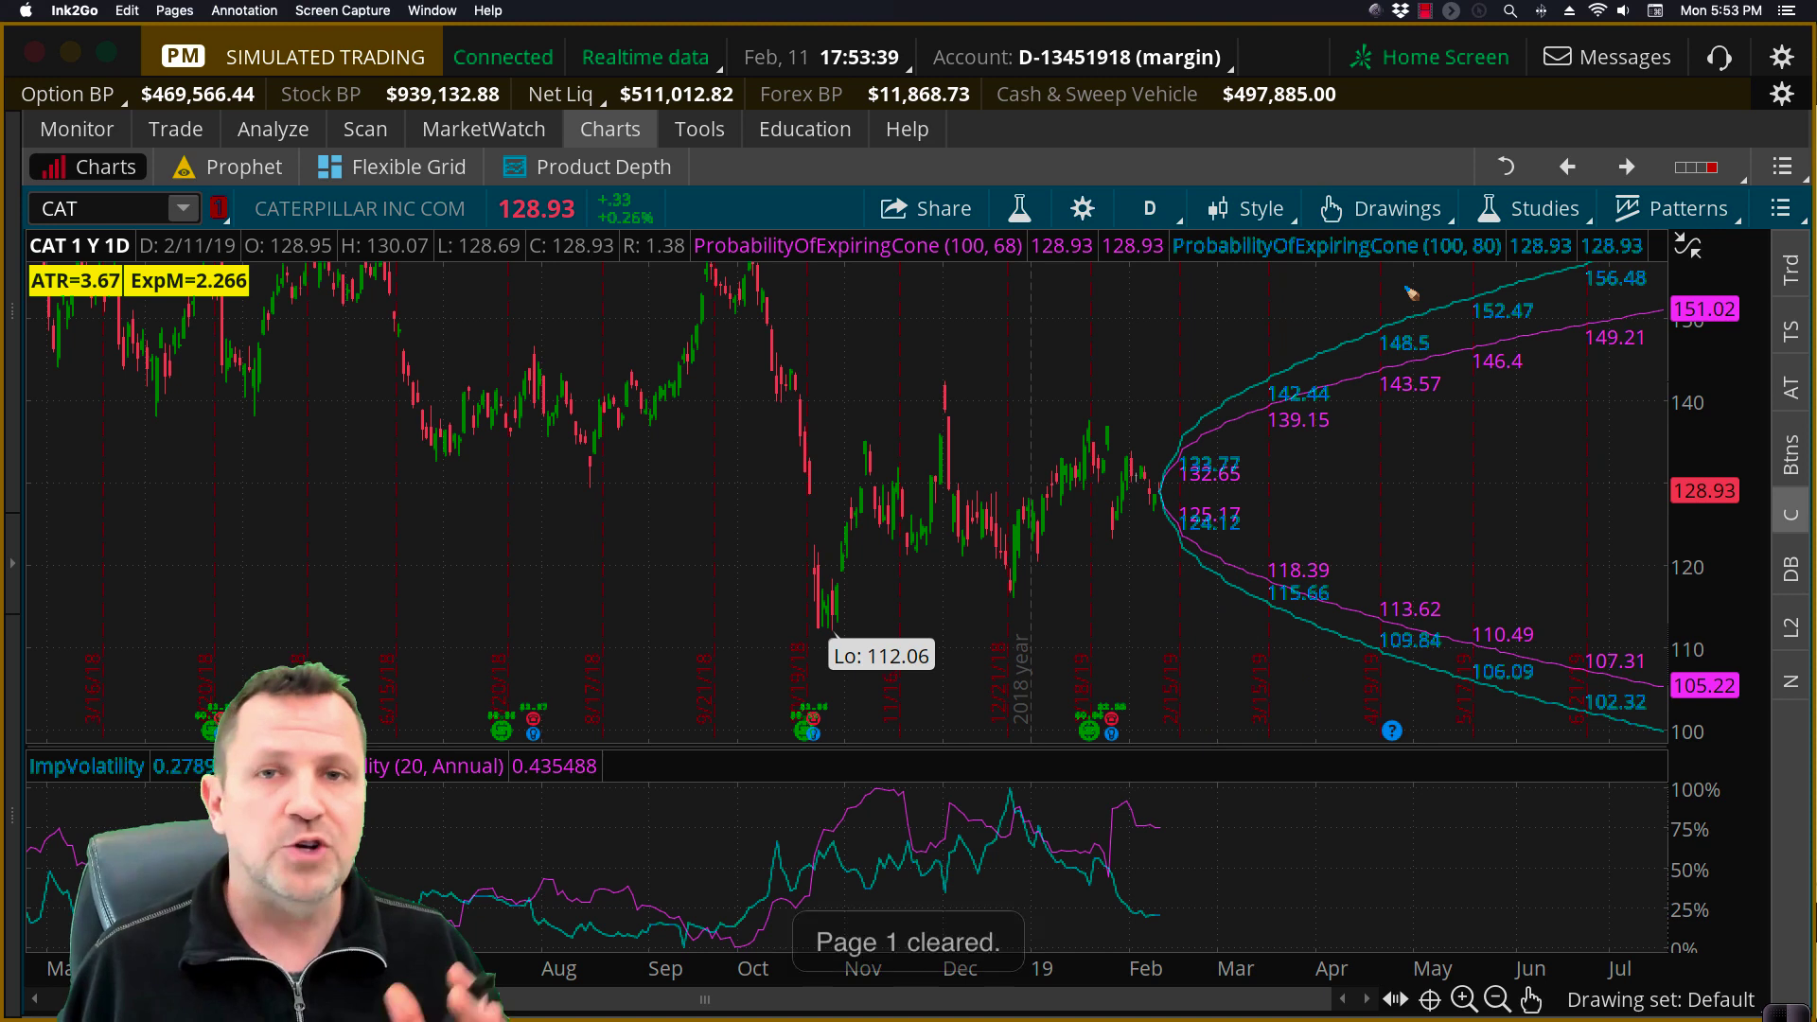